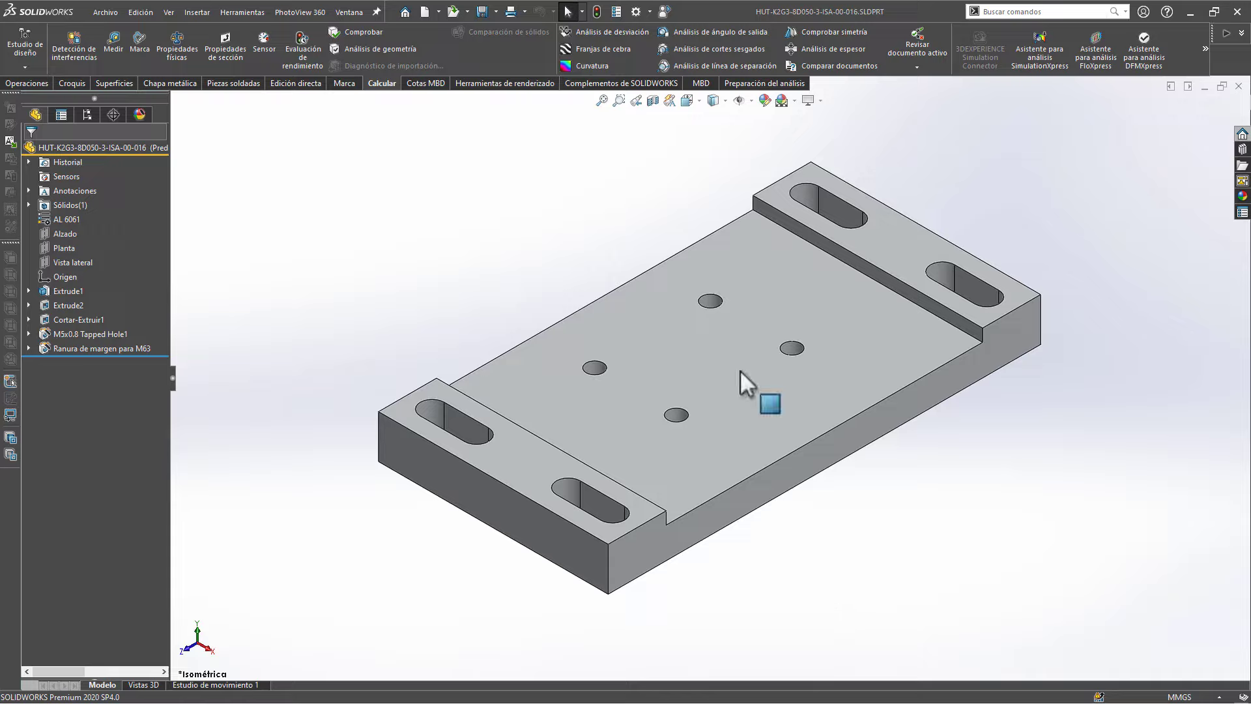
Start a new sensor on the plate part and open its sensor-type list.
right_click(68, 176)
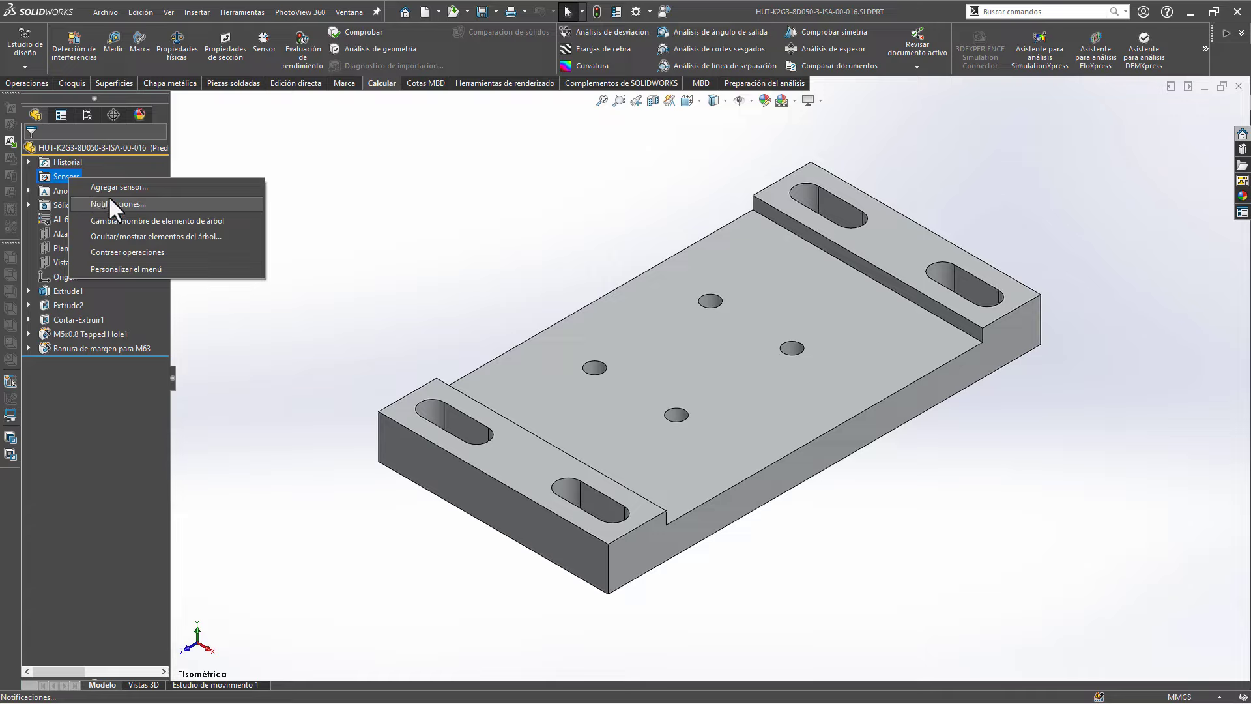
click(436, 183)
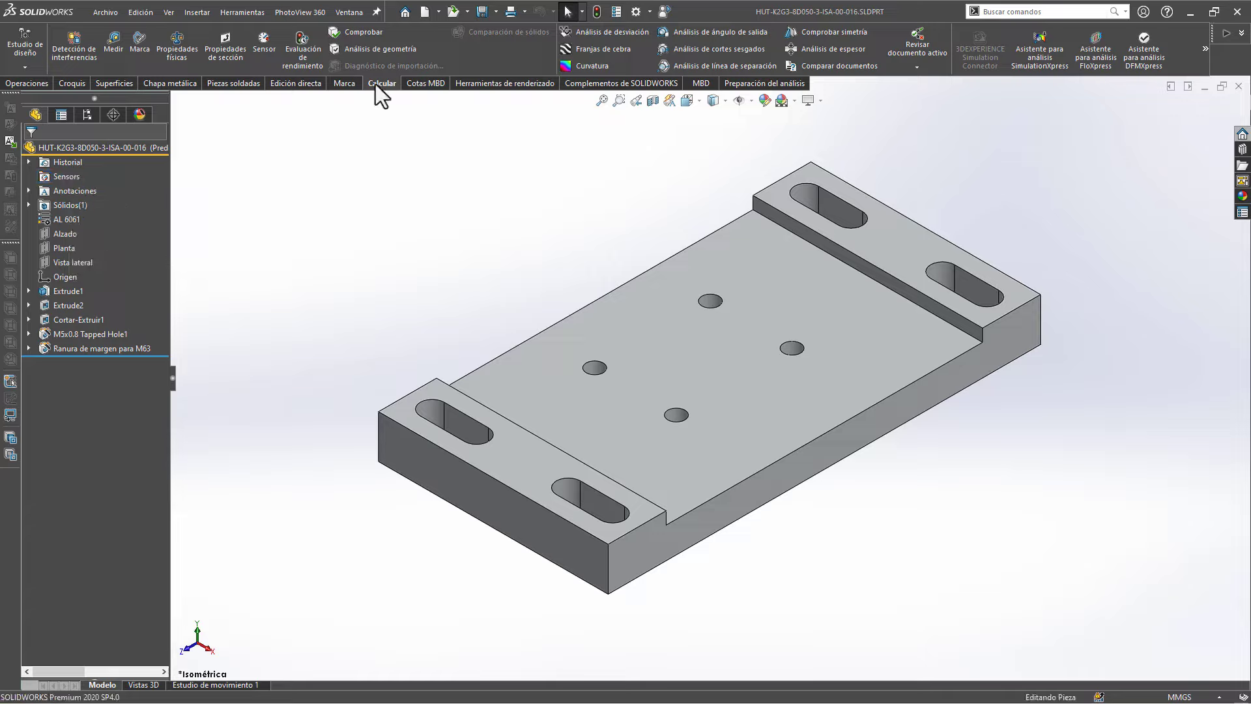
click(267, 44)
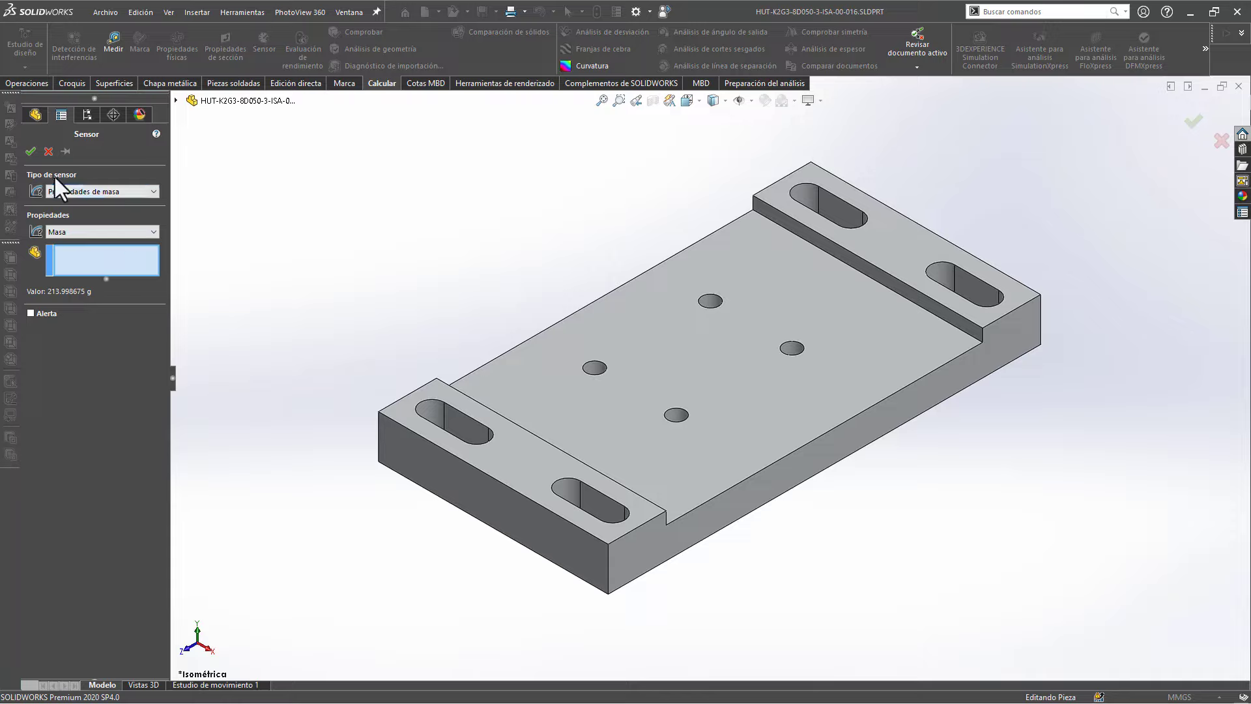
click(76, 185)
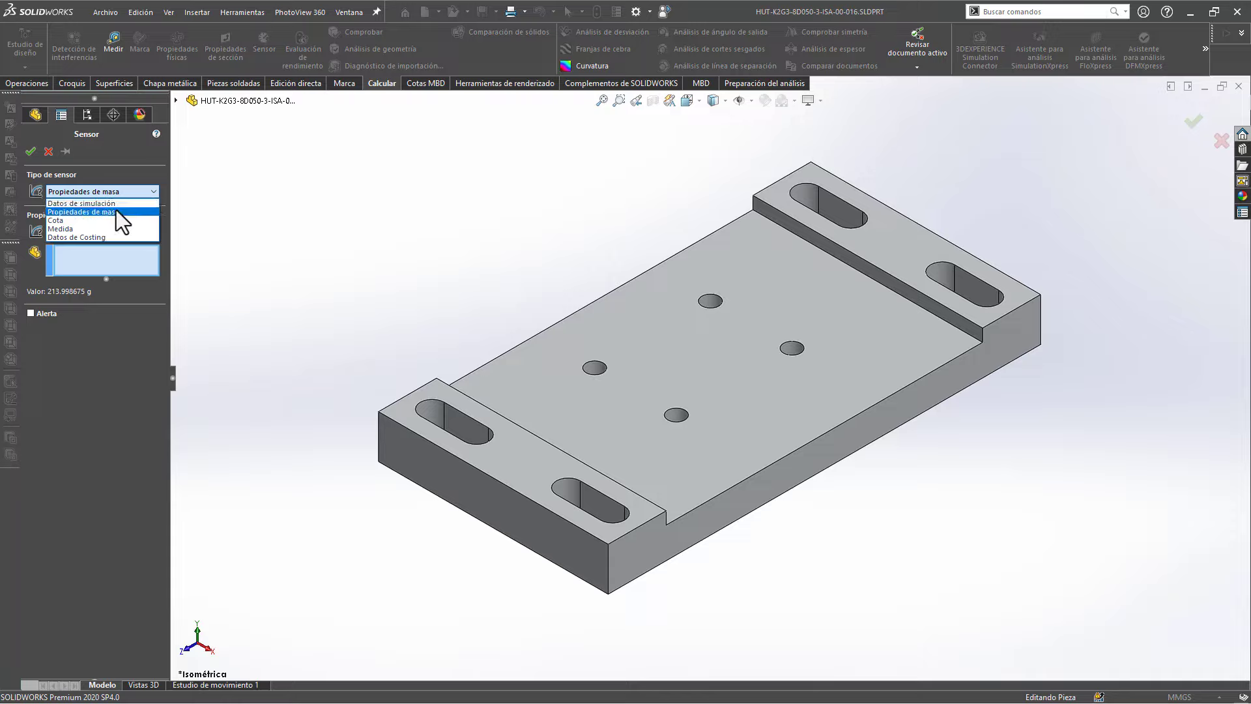
Set the sensor to monitor Masa of the plate body 'Ranura de margen para M63'.
click(114, 210)
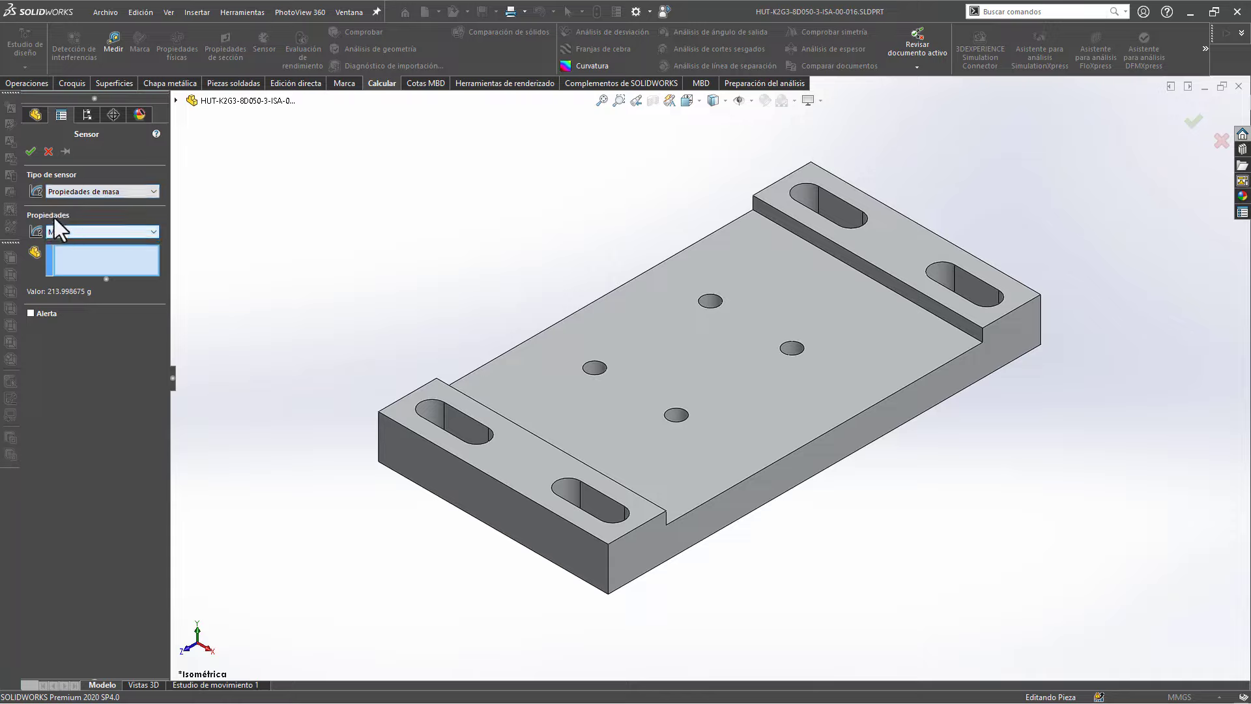
click(72, 233)
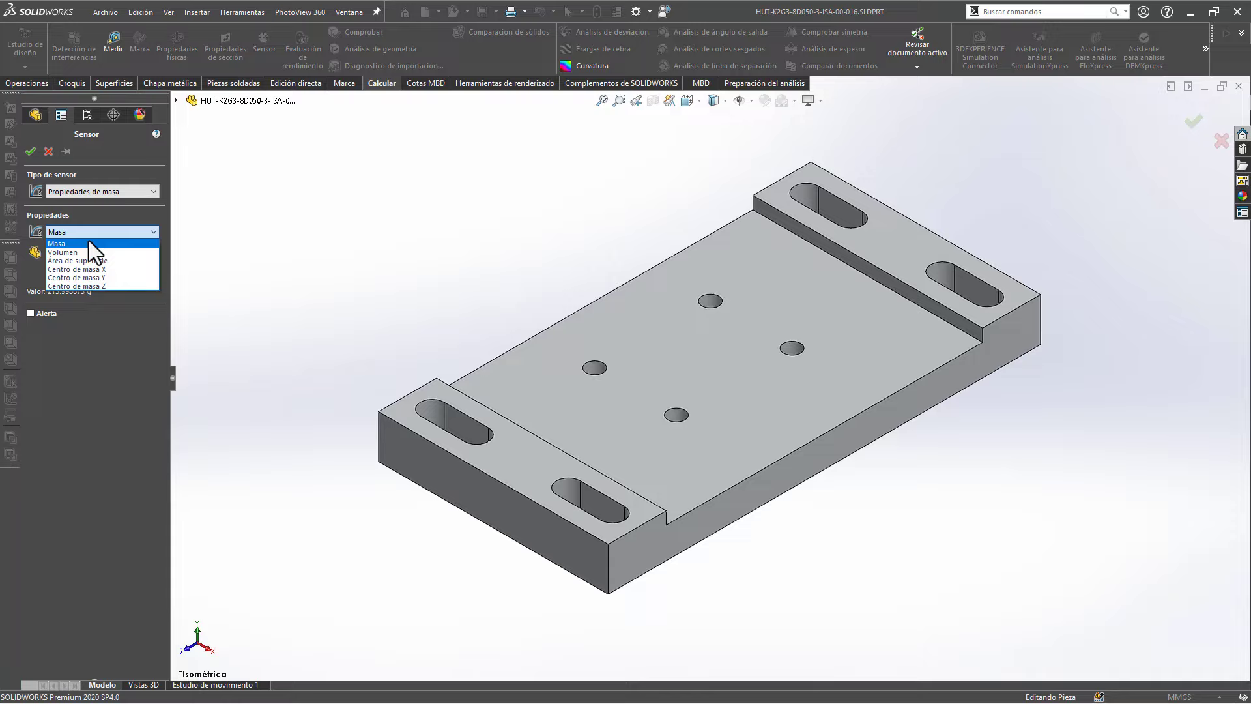
click(78, 246)
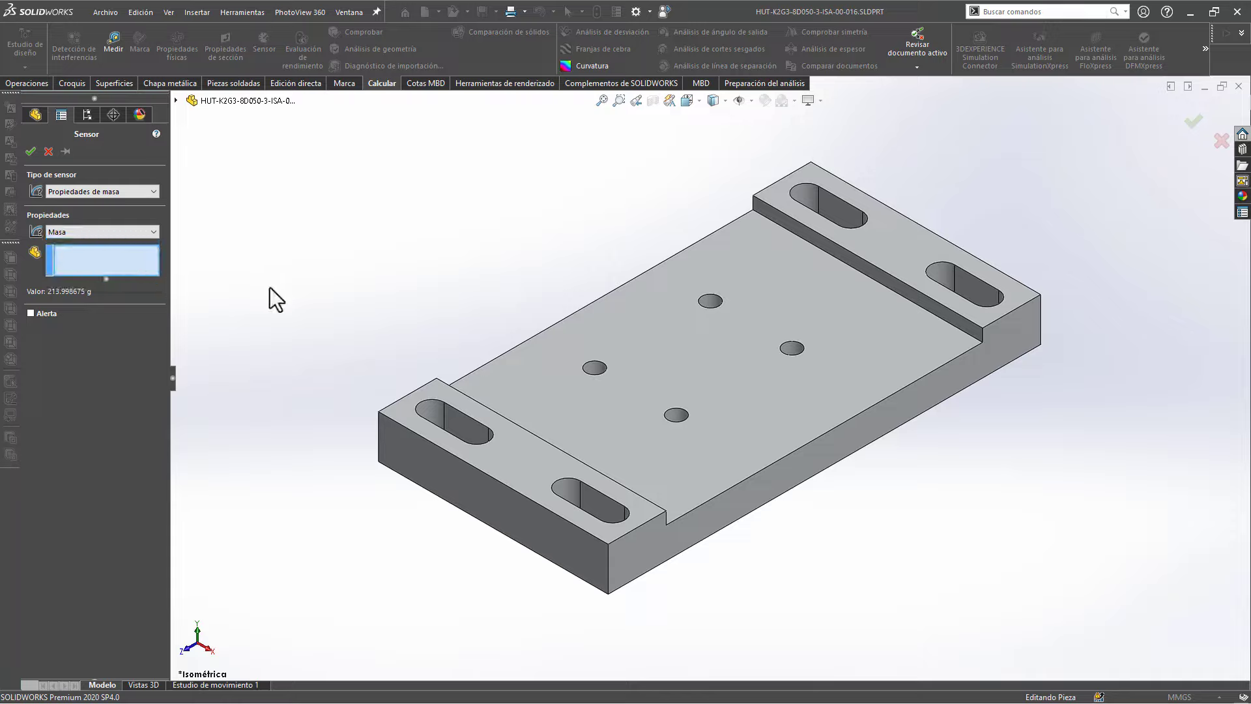
click(511, 398)
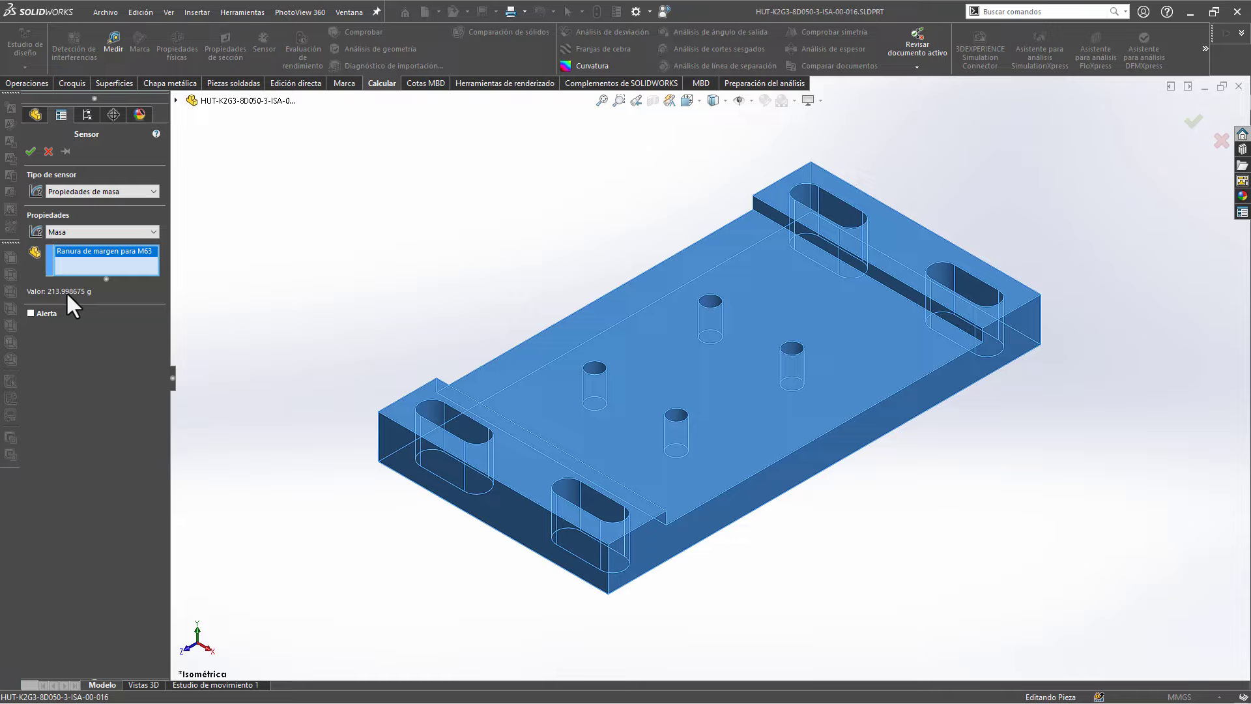
Enable an Alerta on the mass sensor for values 'es mayor que' 300.
click(30, 314)
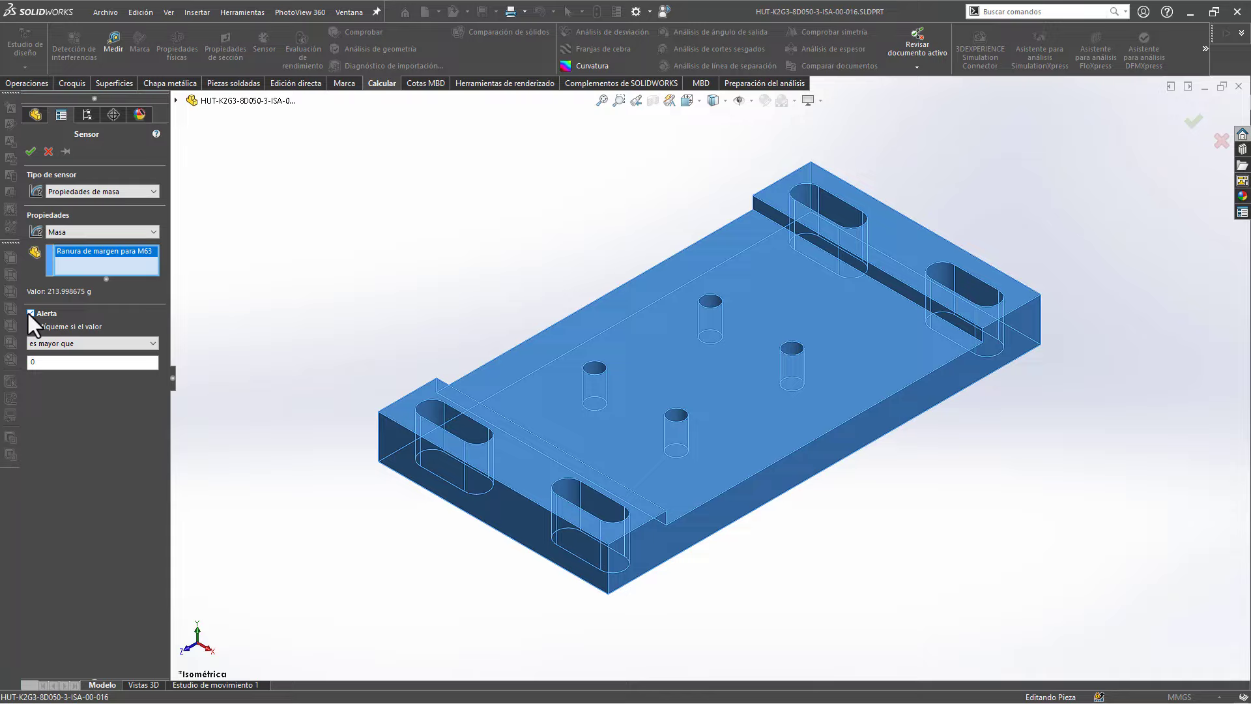
click(45, 343)
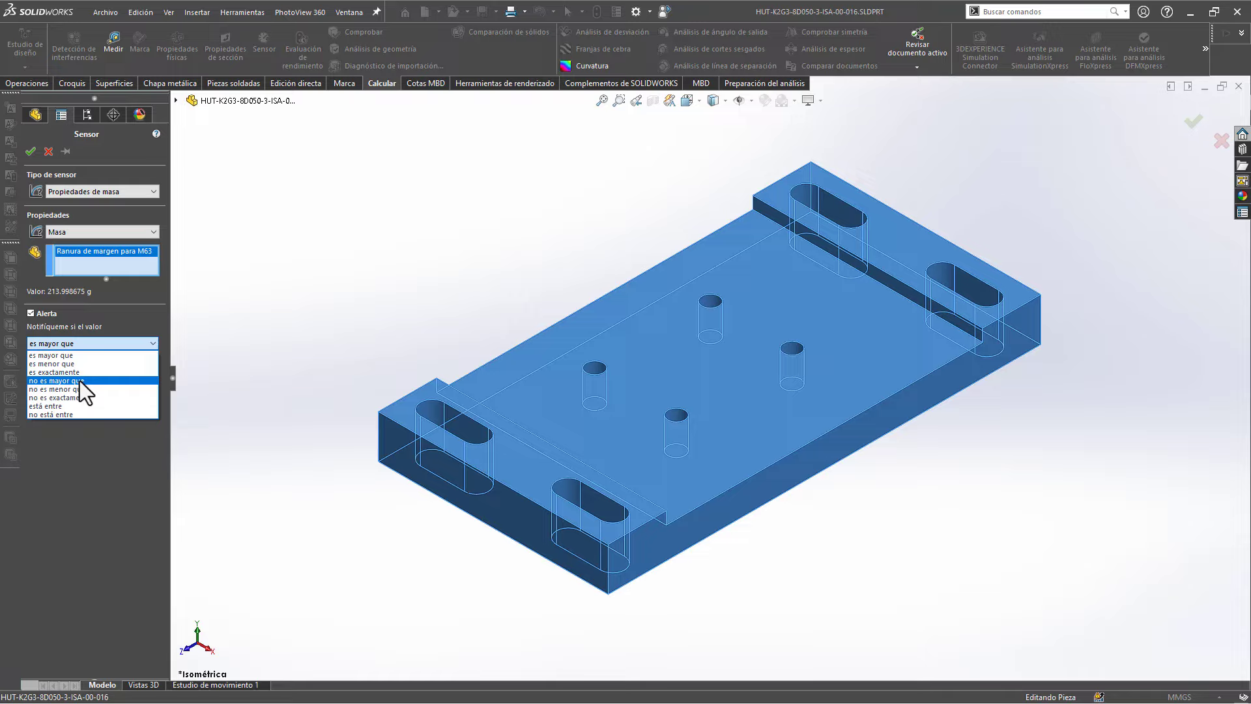
click(83, 357)
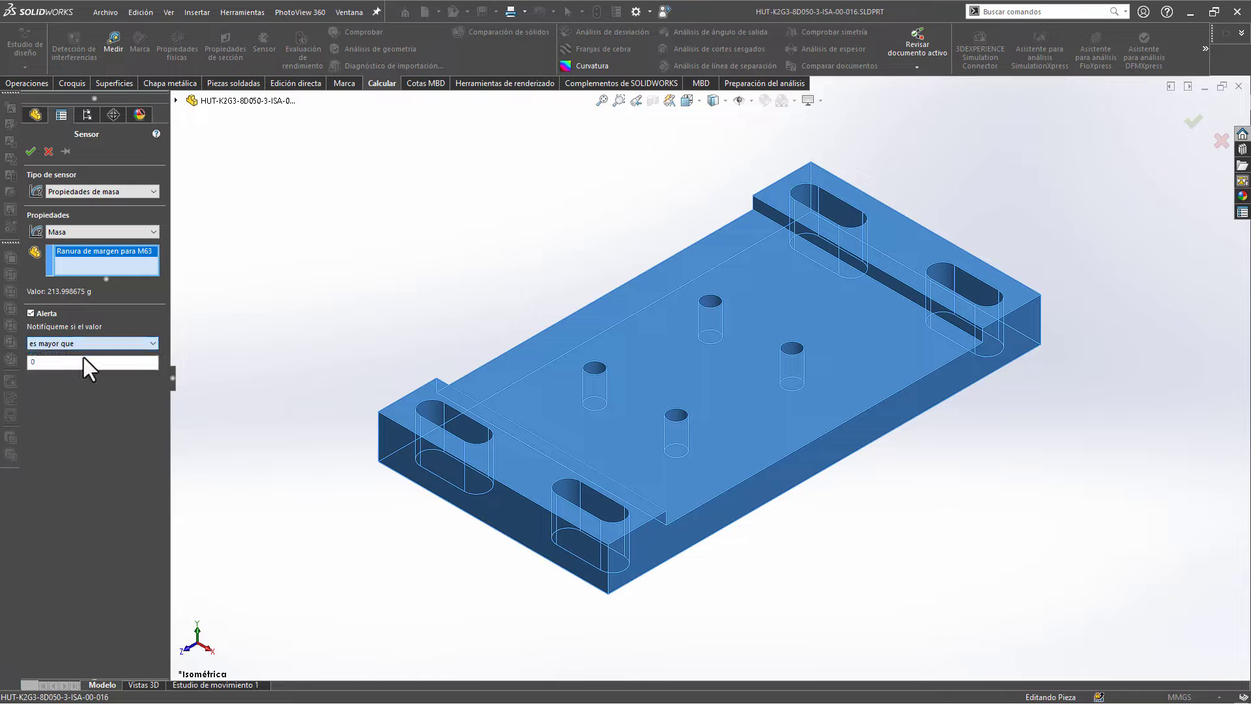
double_click(63, 365)
text(300)
Accept the mass sensor and expand Sensors to show Masa1 at 213.998675 g.
click(31, 151)
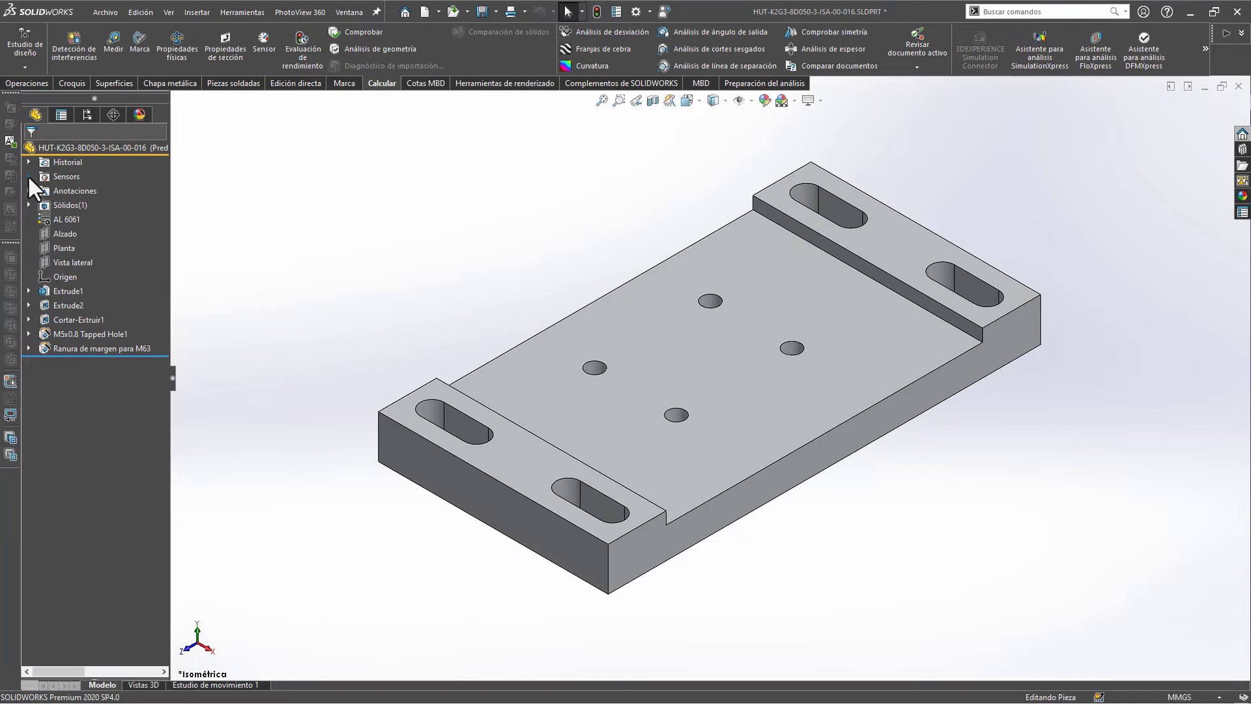
click(28, 176)
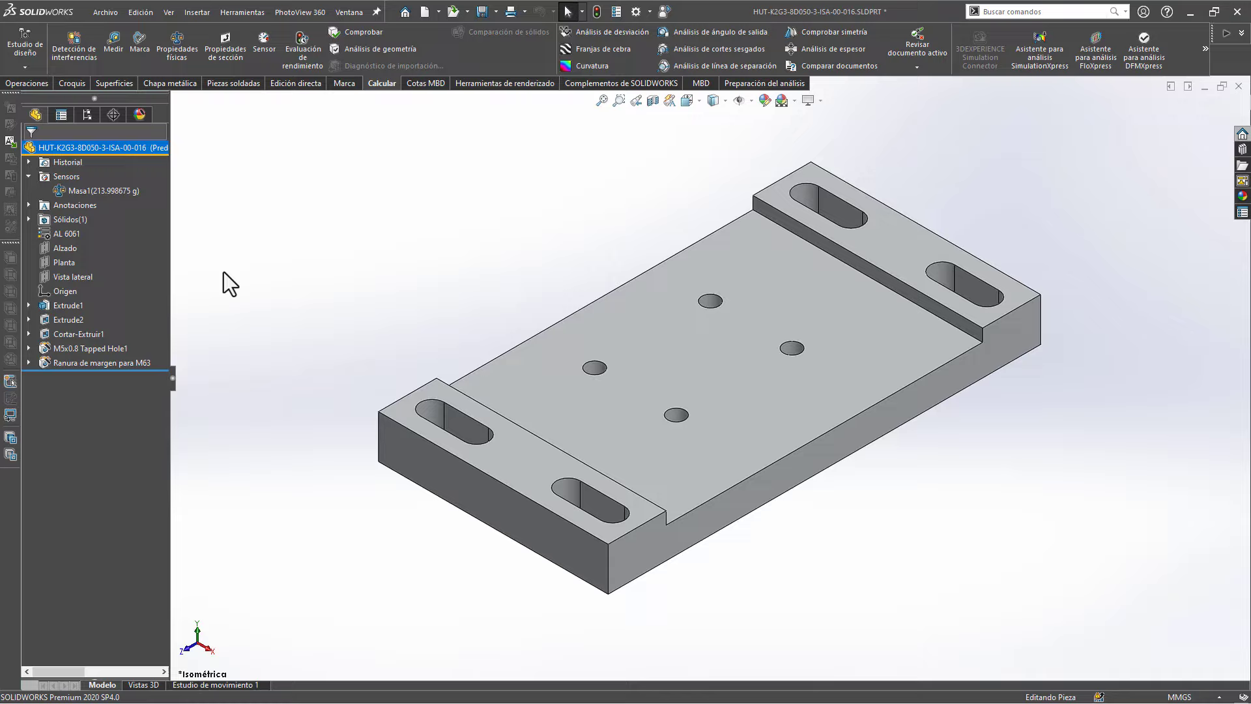
Replace AL 6061 with AISI 321 Acero inoxidable recocido (SS), found by searching 'acero in'.
right_click(63, 238)
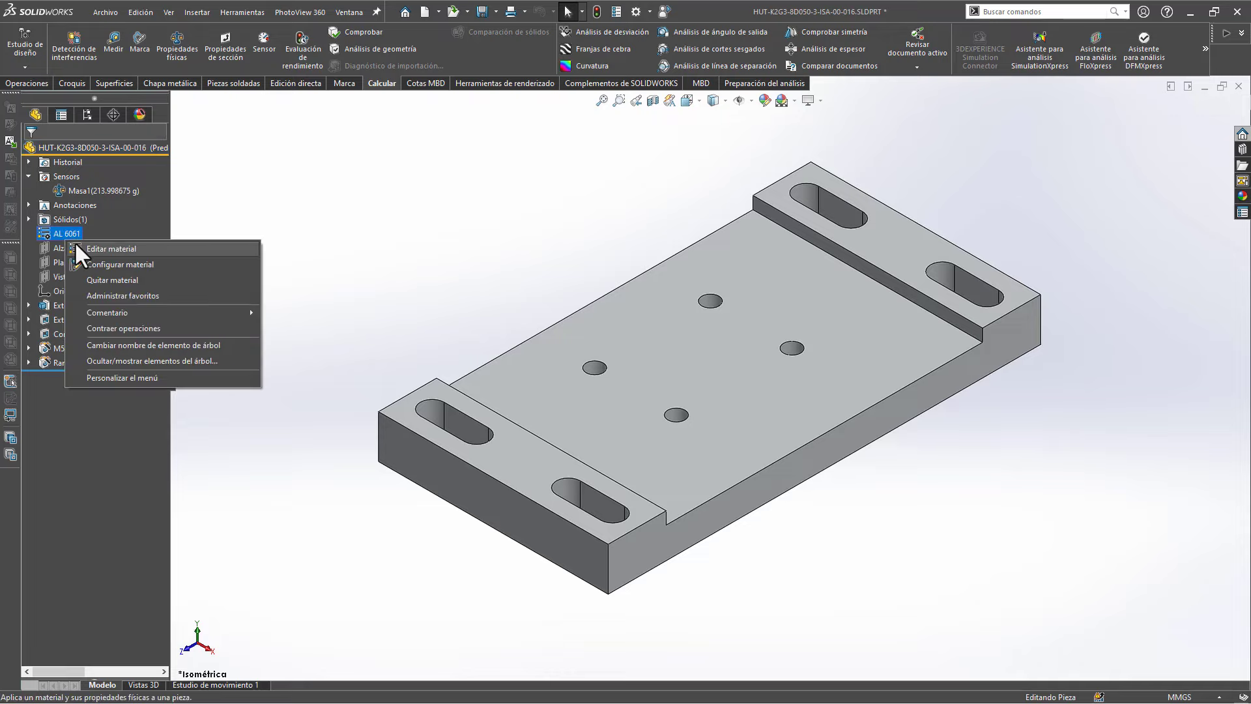
click(74, 241)
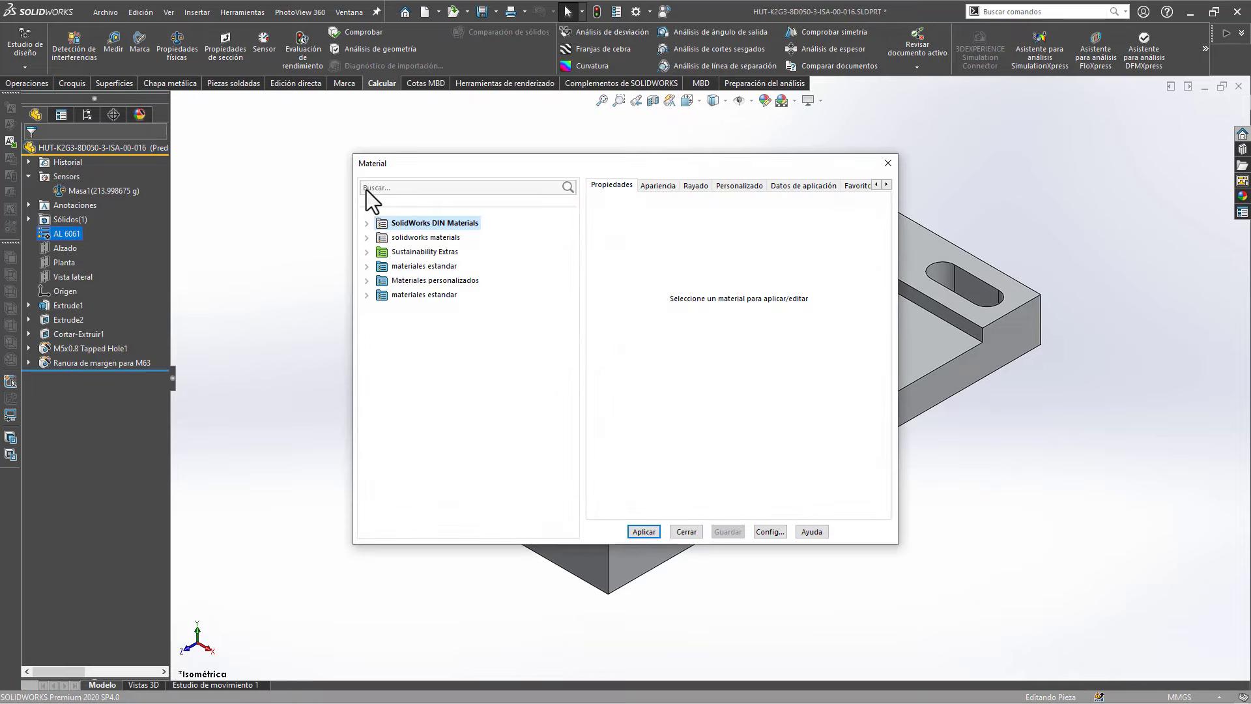
click(367, 189)
text(ace)
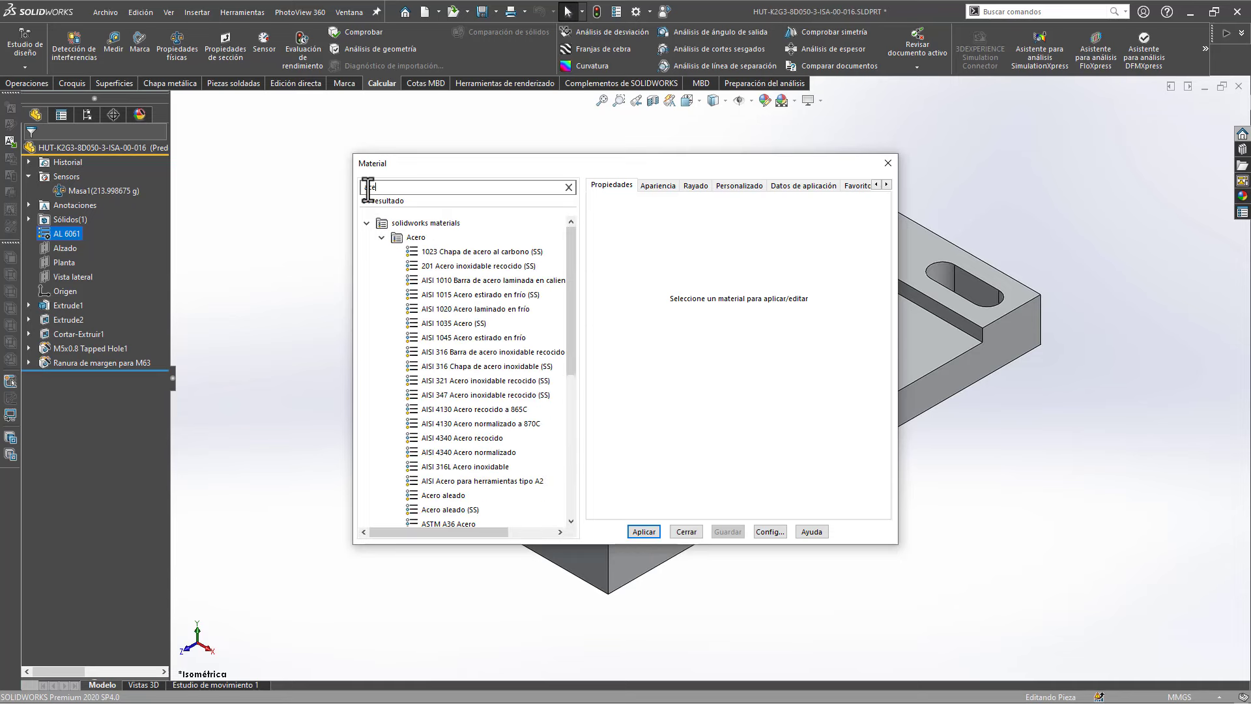
text(ro in)
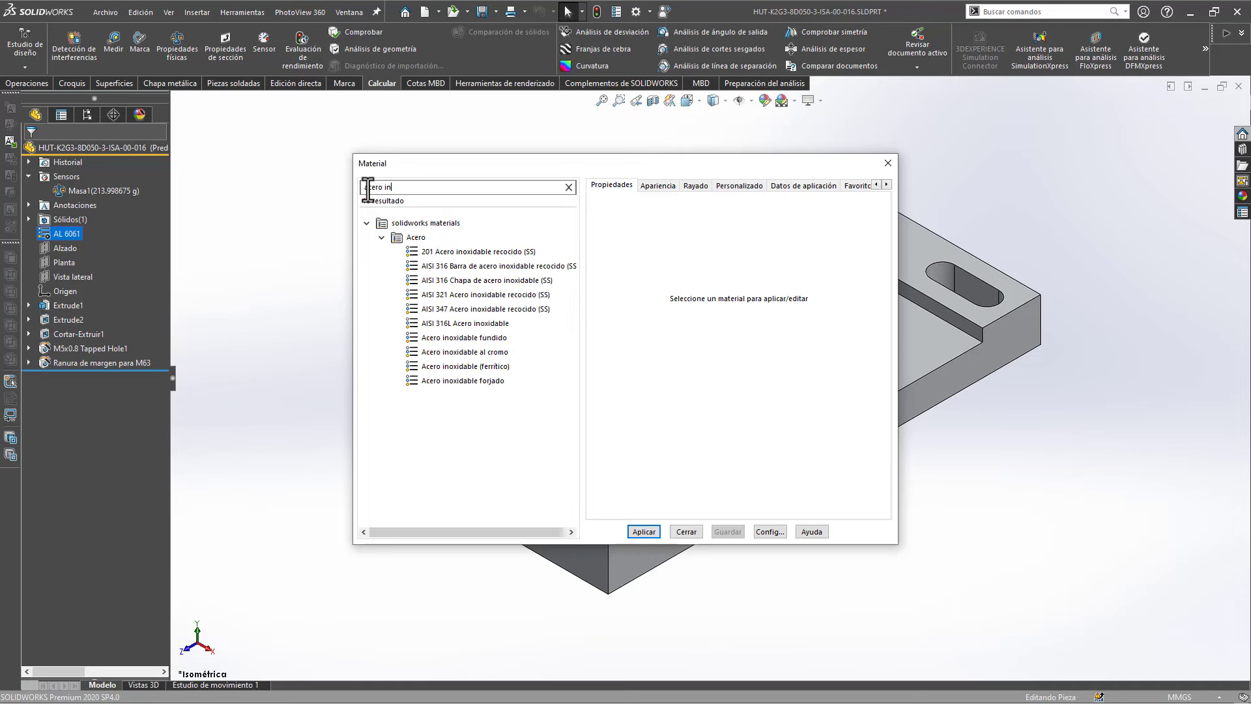
click(519, 297)
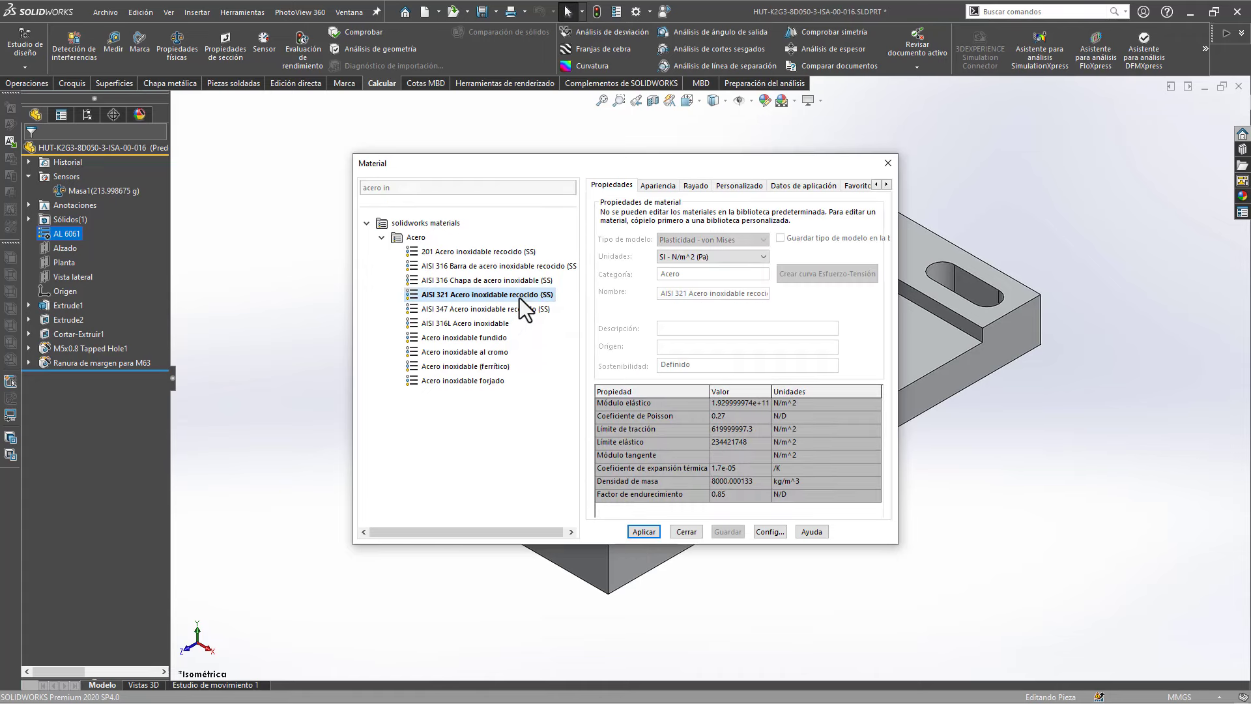
click(653, 531)
click(695, 529)
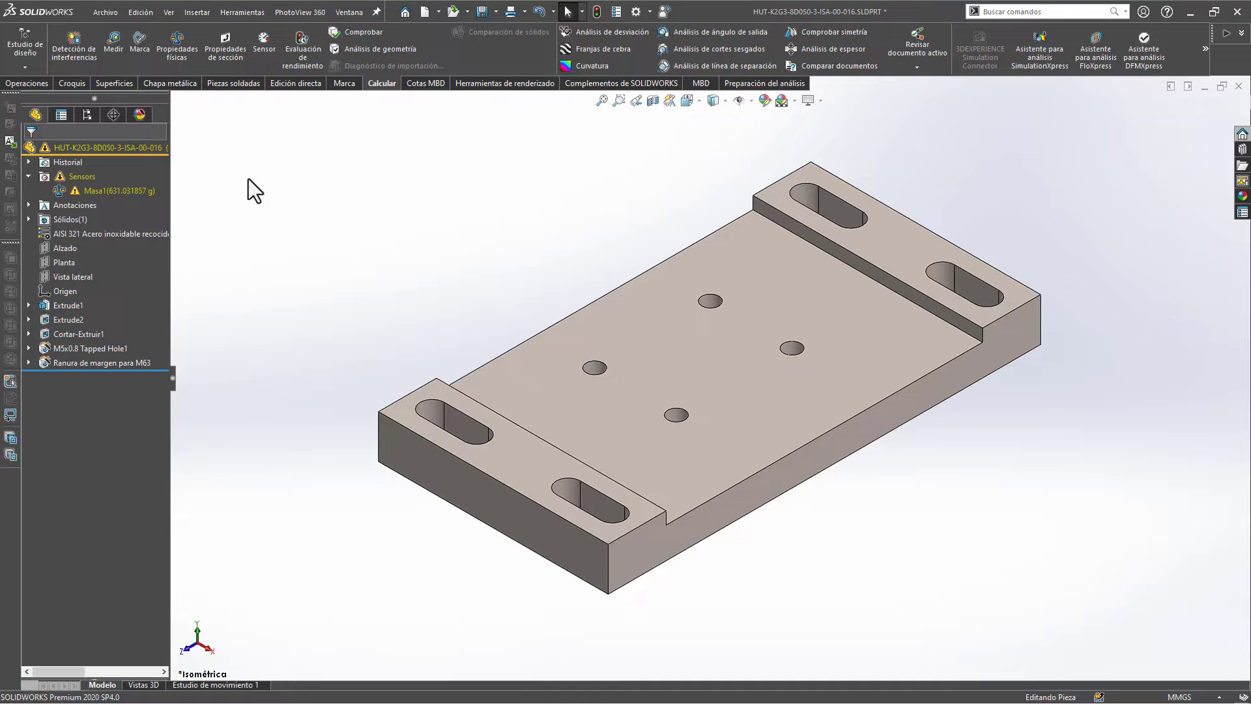
Reapply AL 6061-T6, searched as '6061', then add a new sensor under Sensors.
right_click(66, 229)
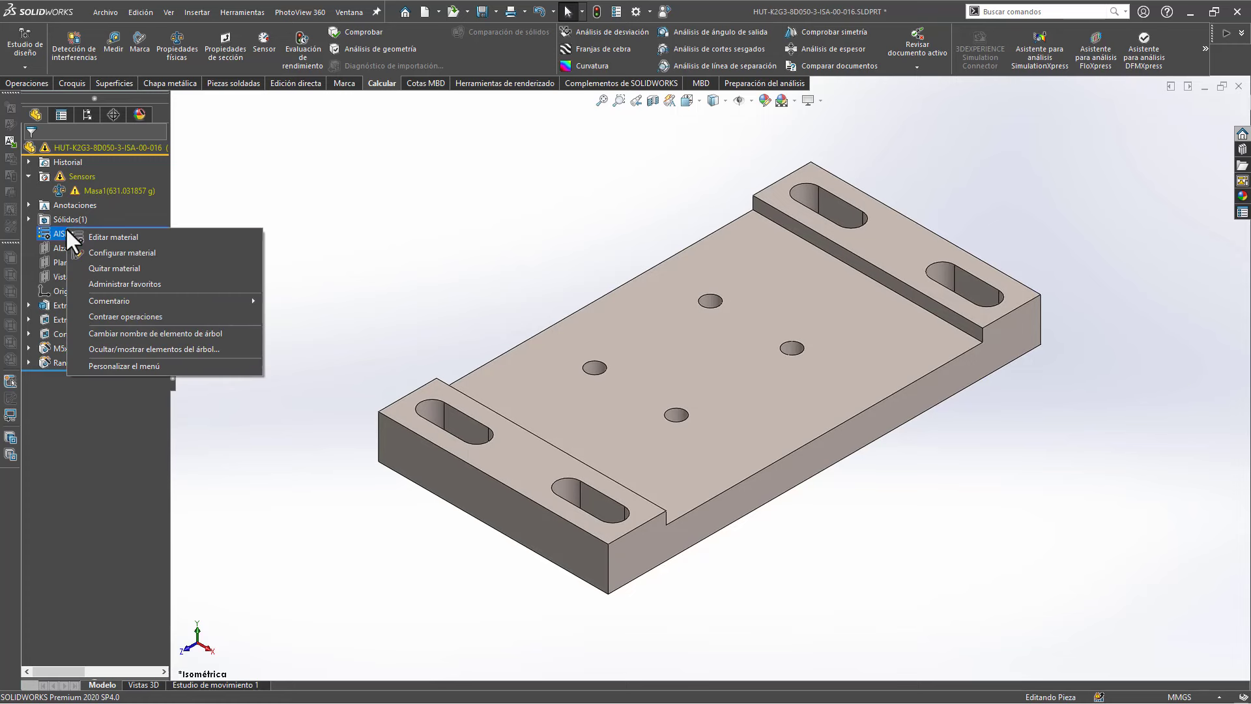
click(84, 234)
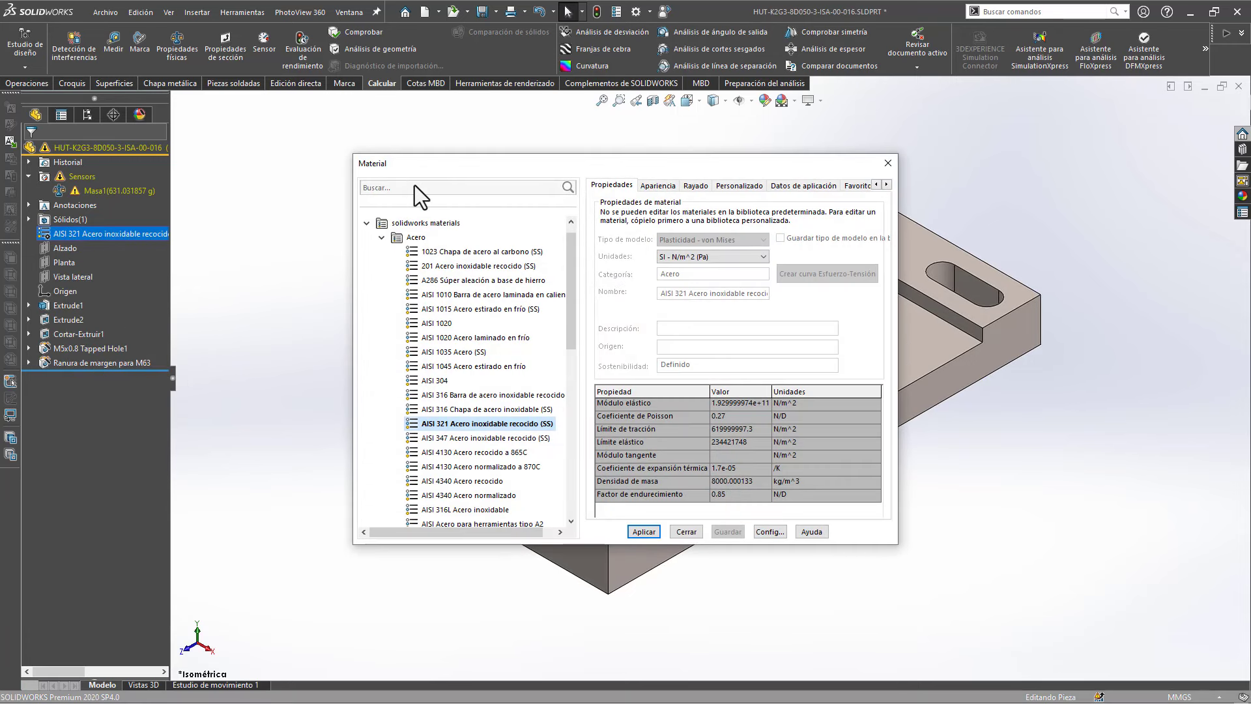
click(414, 186)
text(6061)
click(690, 528)
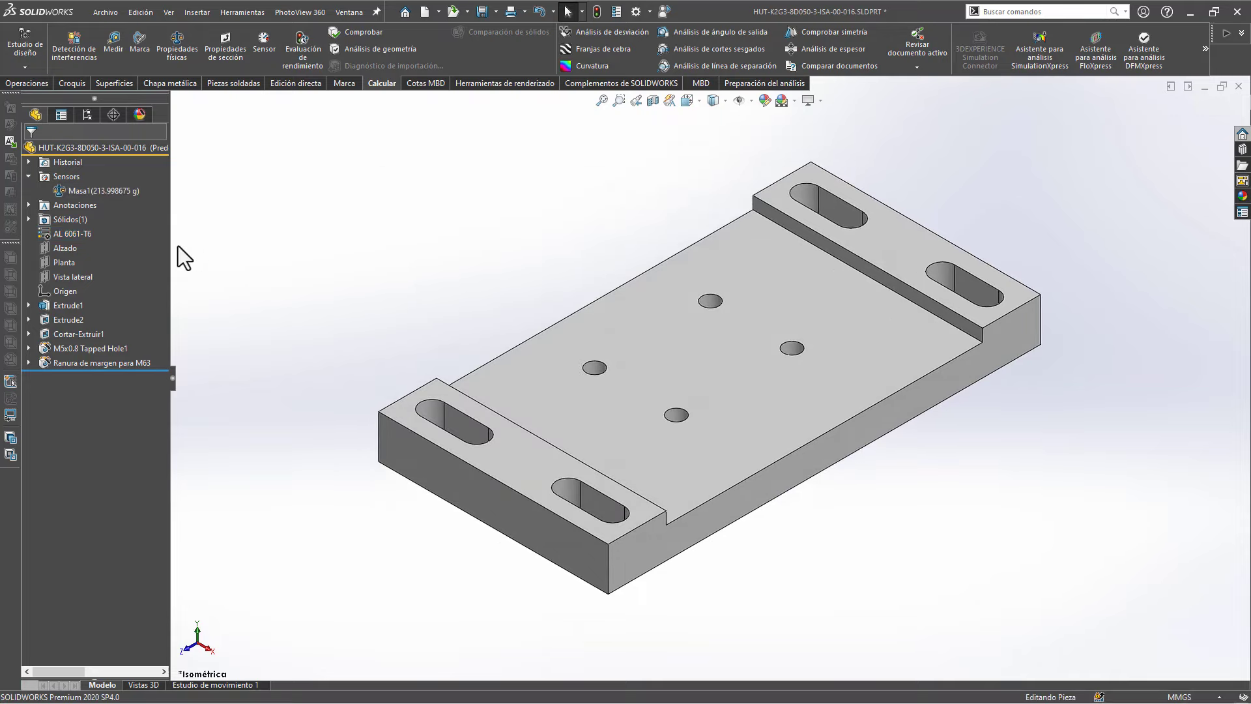
right_click(77, 178)
click(101, 188)
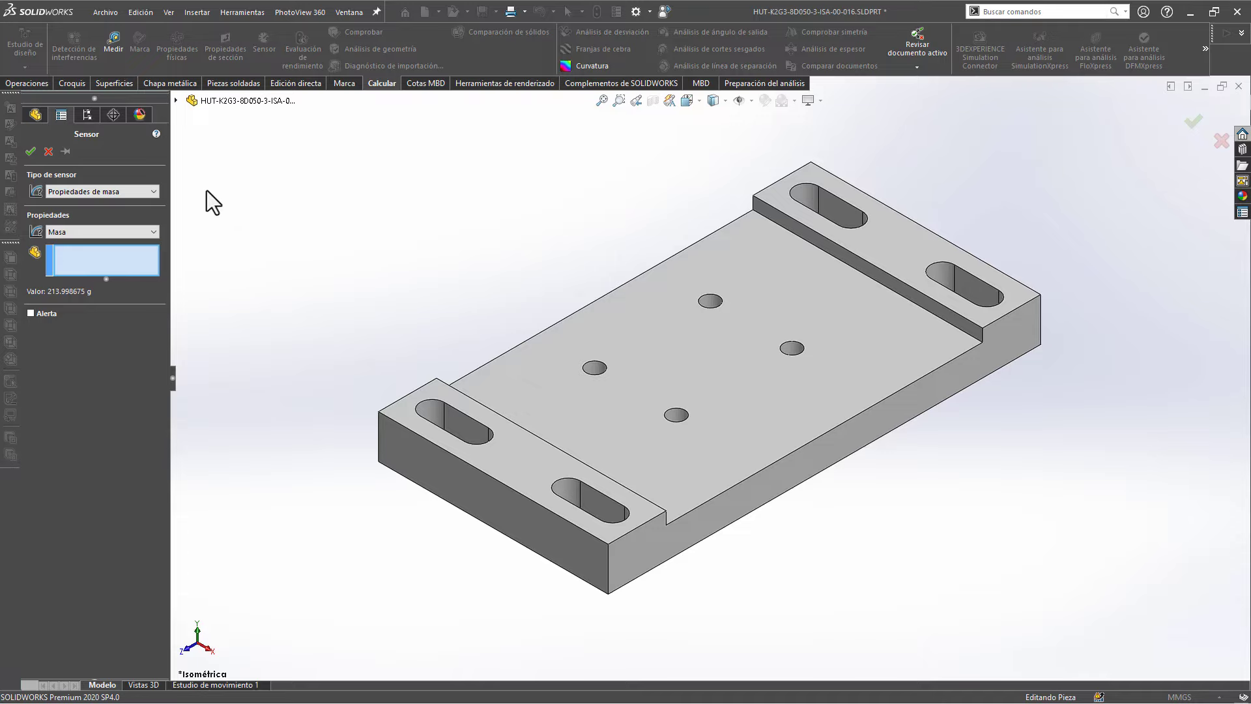
Make the new sensor track a dimension, initially picking the 67.50 width.
click(109, 191)
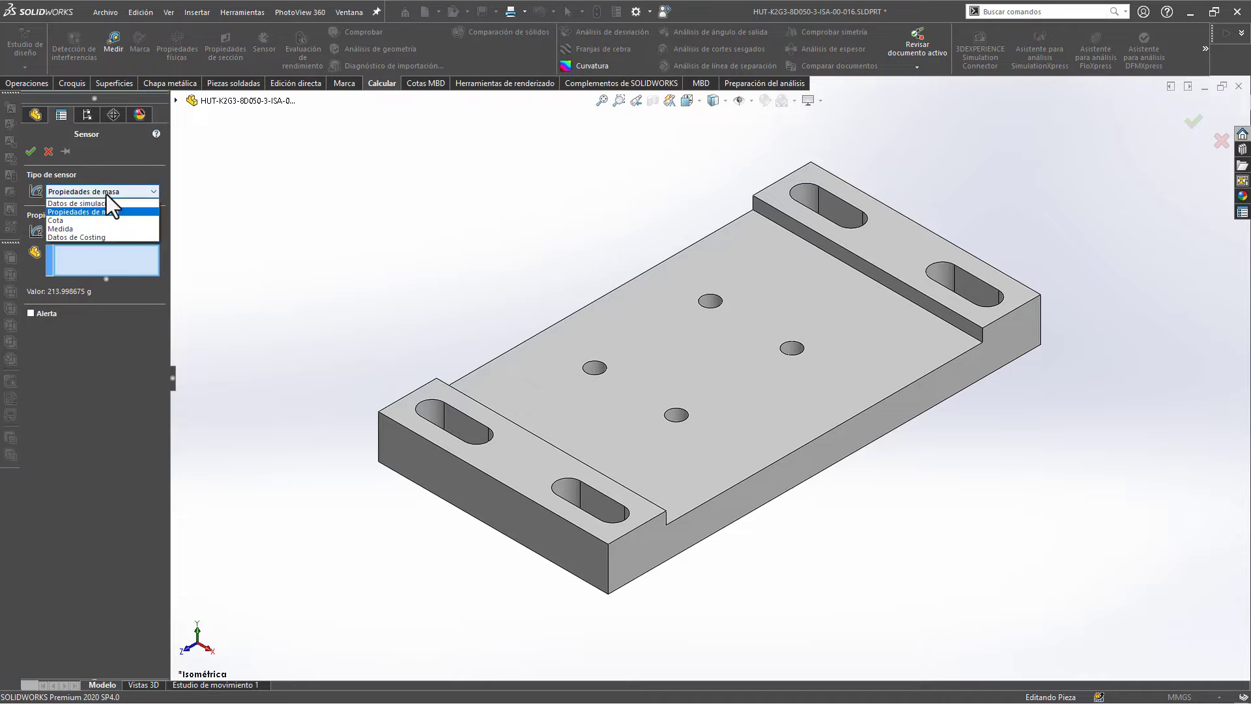
click(75, 221)
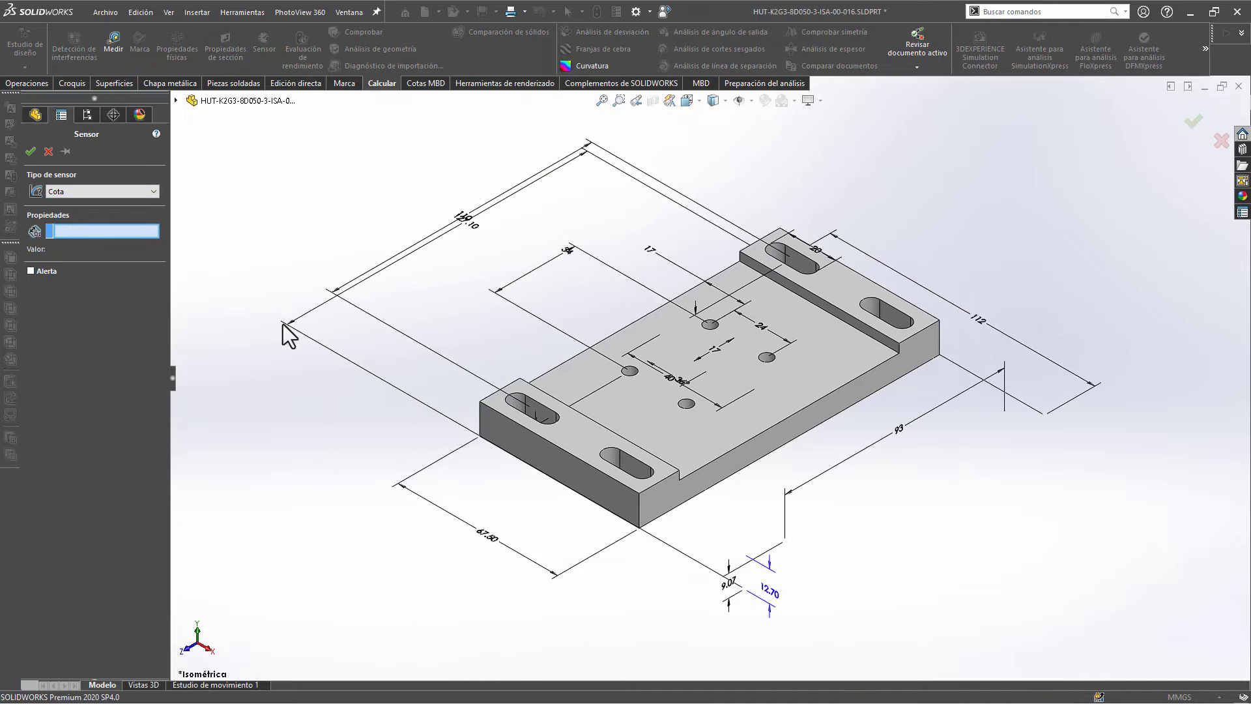
mouse_move(456, 234)
middle_down()
mouse_move(518, 301)
mouse_move(486, 321)
mouse_move(574, 419)
middle_up()
scroll(583, 424, up, 3)
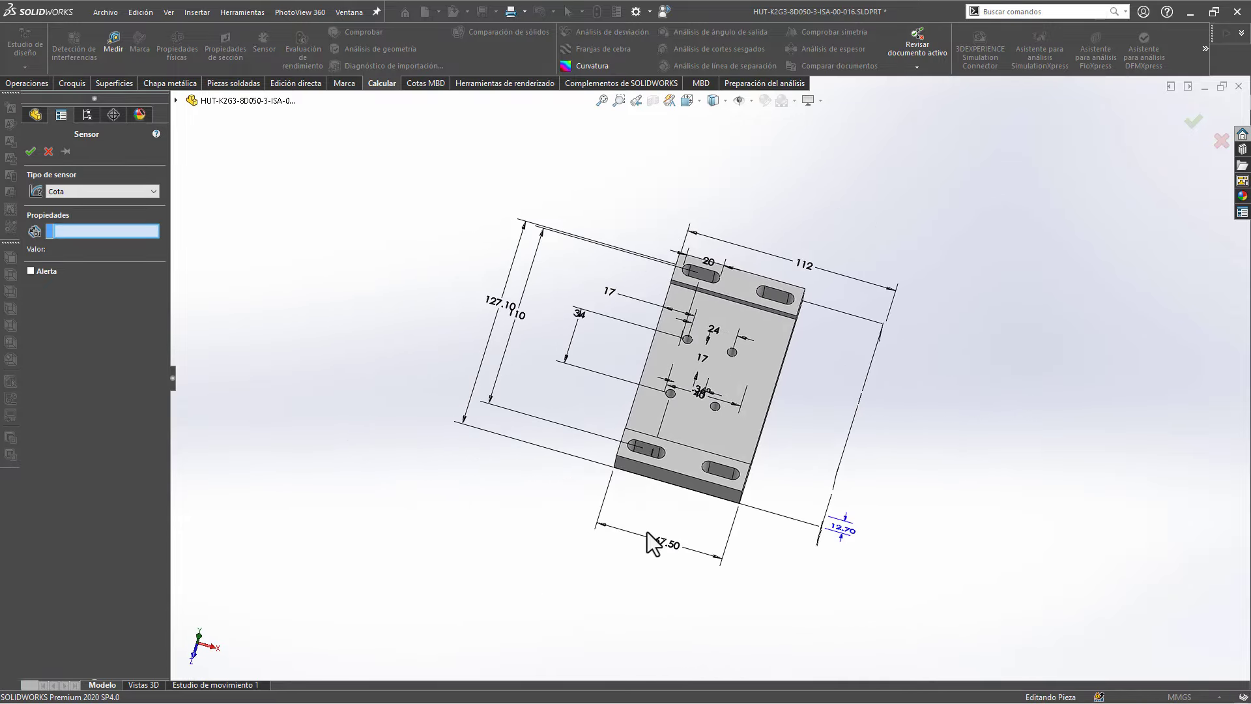
click(668, 550)
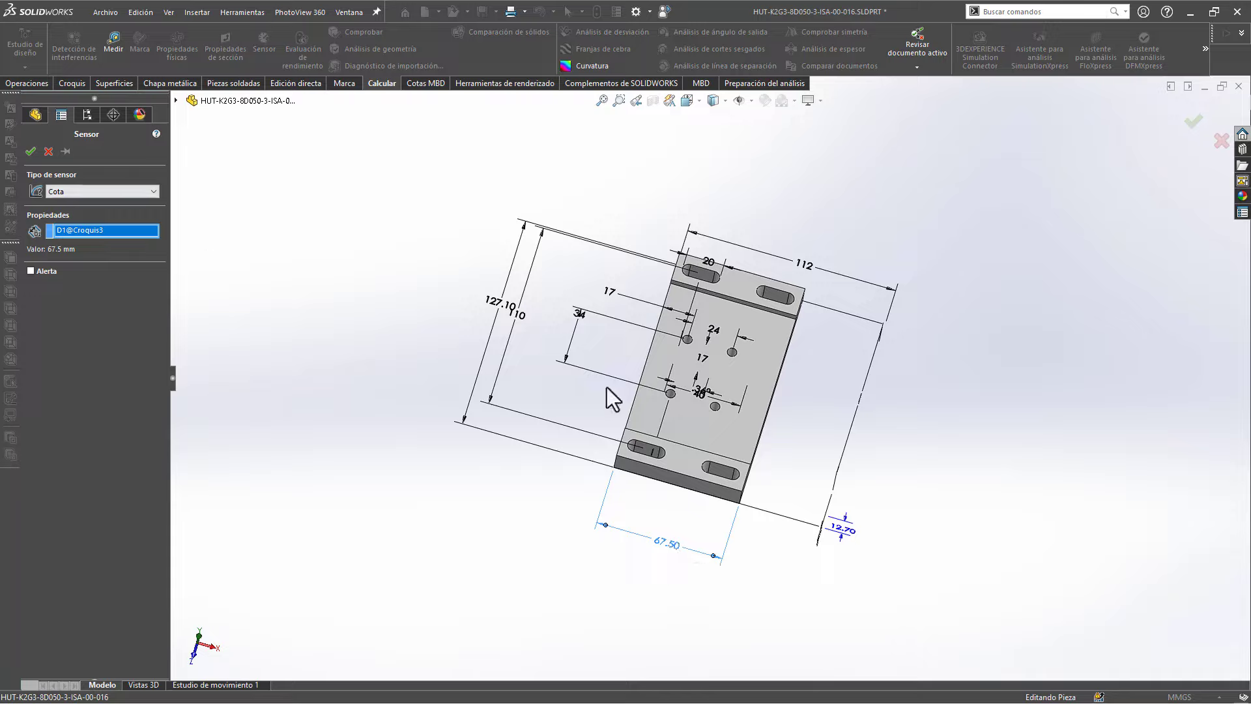
Switch to the top view and replace the 67.50 pick with the 34 mm hole spacing.
scroll(743, 391, down, 3)
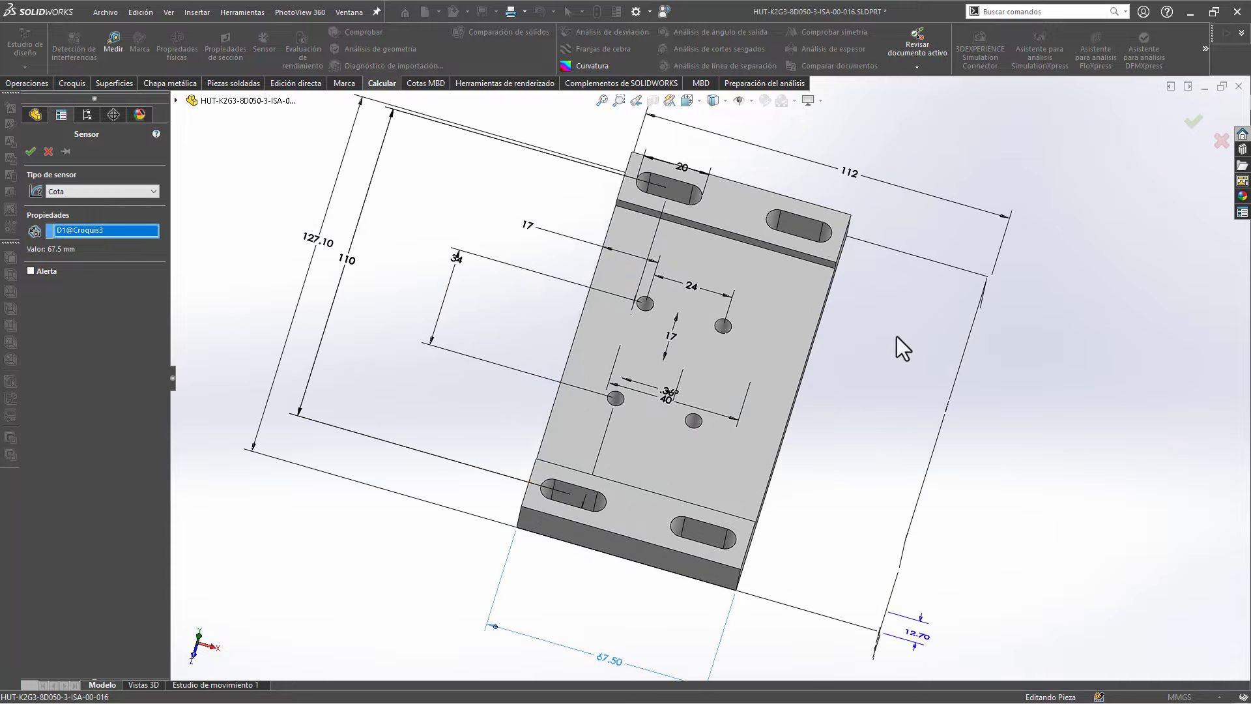
mouse_move(899, 349)
middle_down()
mouse_move(858, 271)
mouse_move(888, 282)
mouse_move(896, 305)
middle_up()
key(ctrl+5)
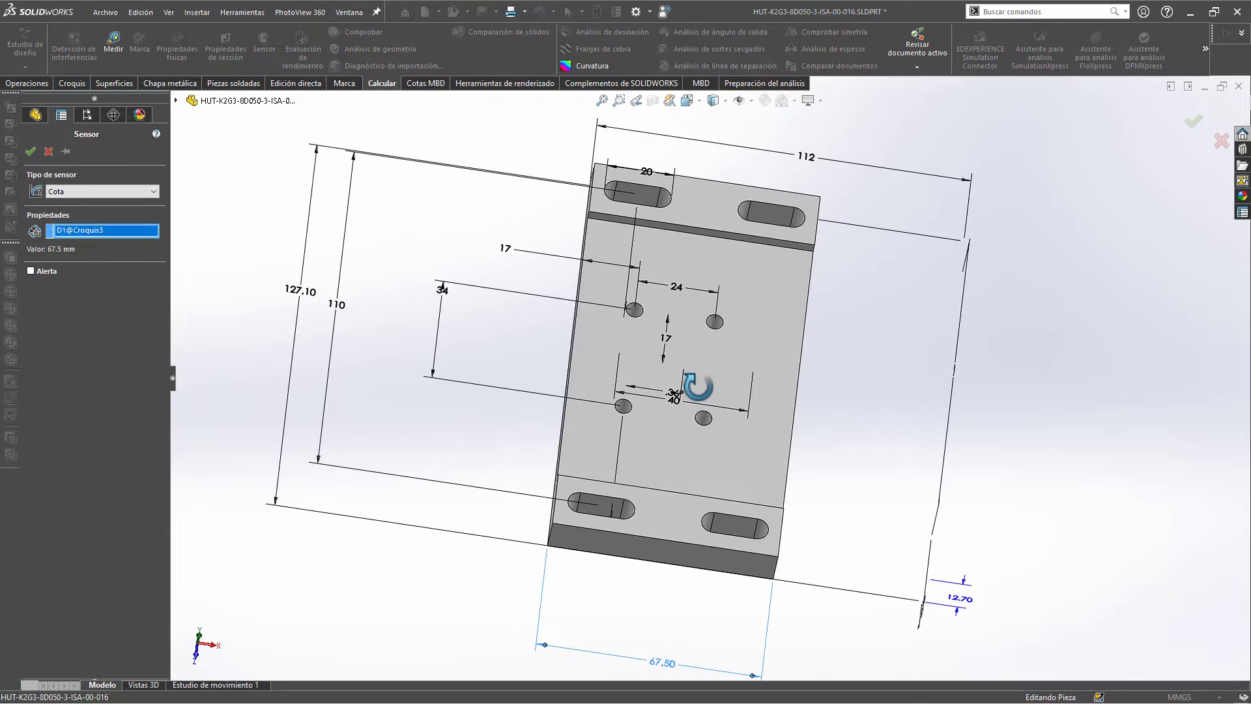
scroll(698, 399, up, 10)
scroll(692, 147, down, 2)
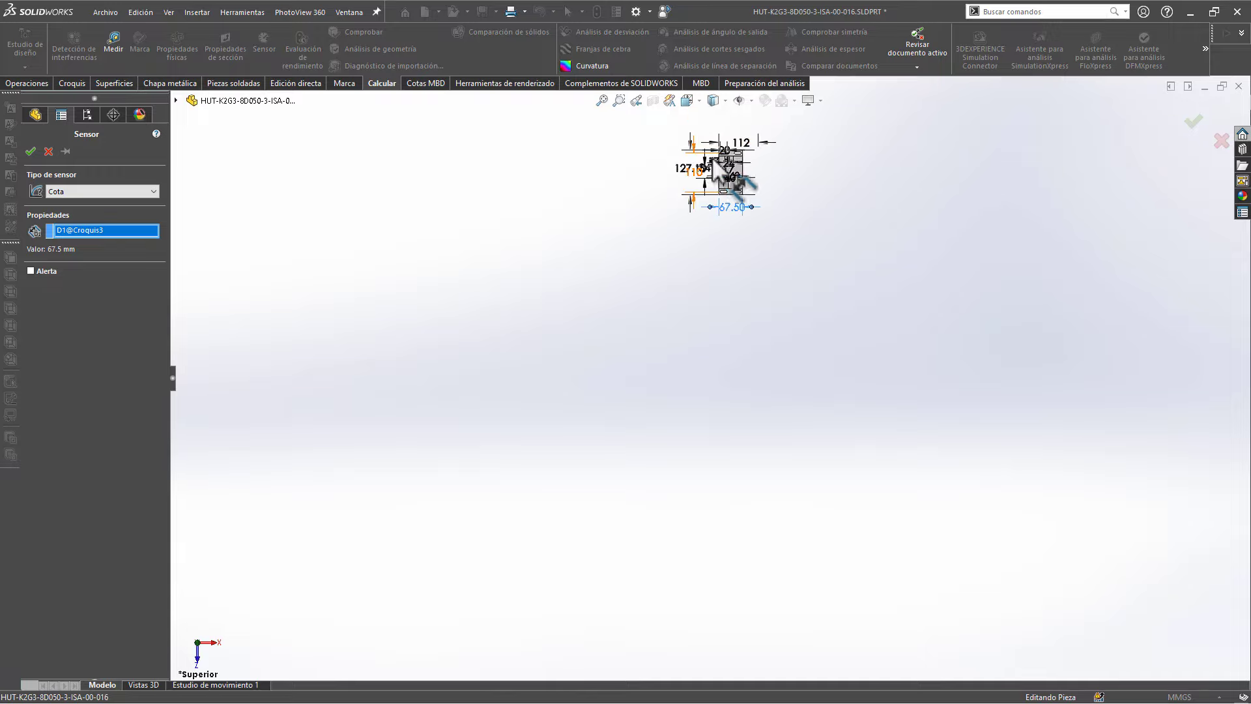
scroll(732, 168, down, 5)
scroll(735, 338, down, 3)
scroll(735, 338, down, 1)
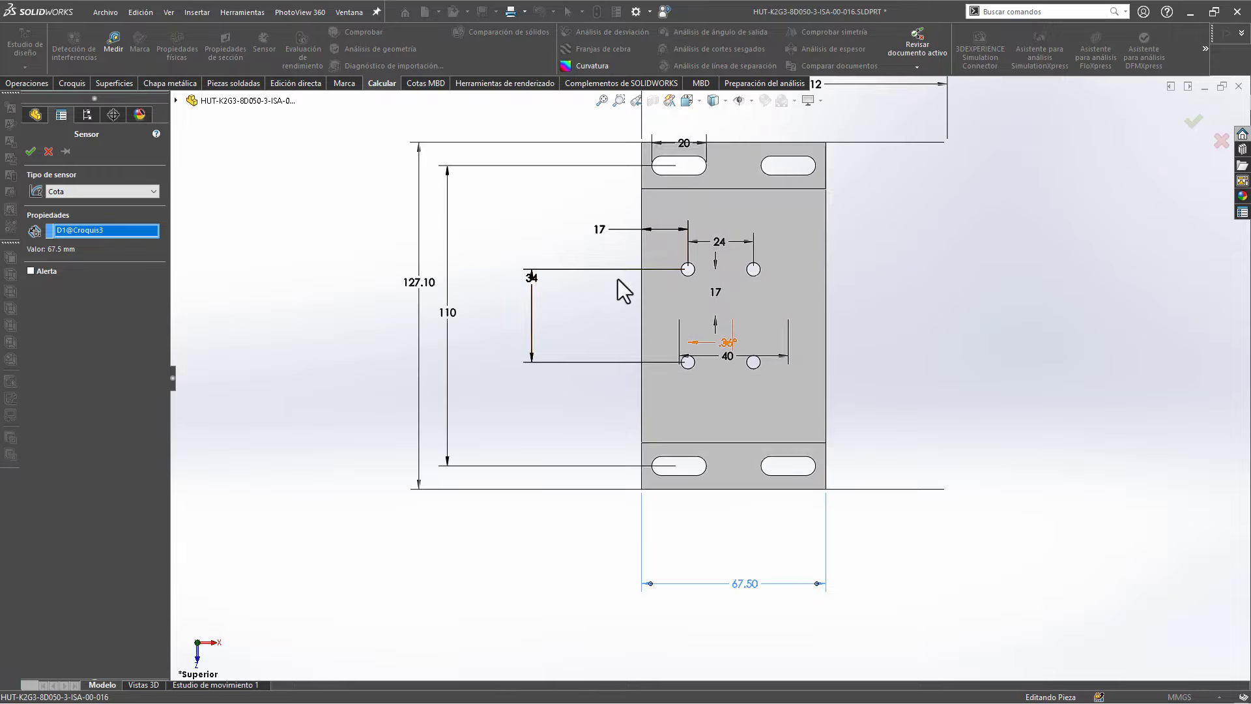
click(533, 300)
click(531, 318)
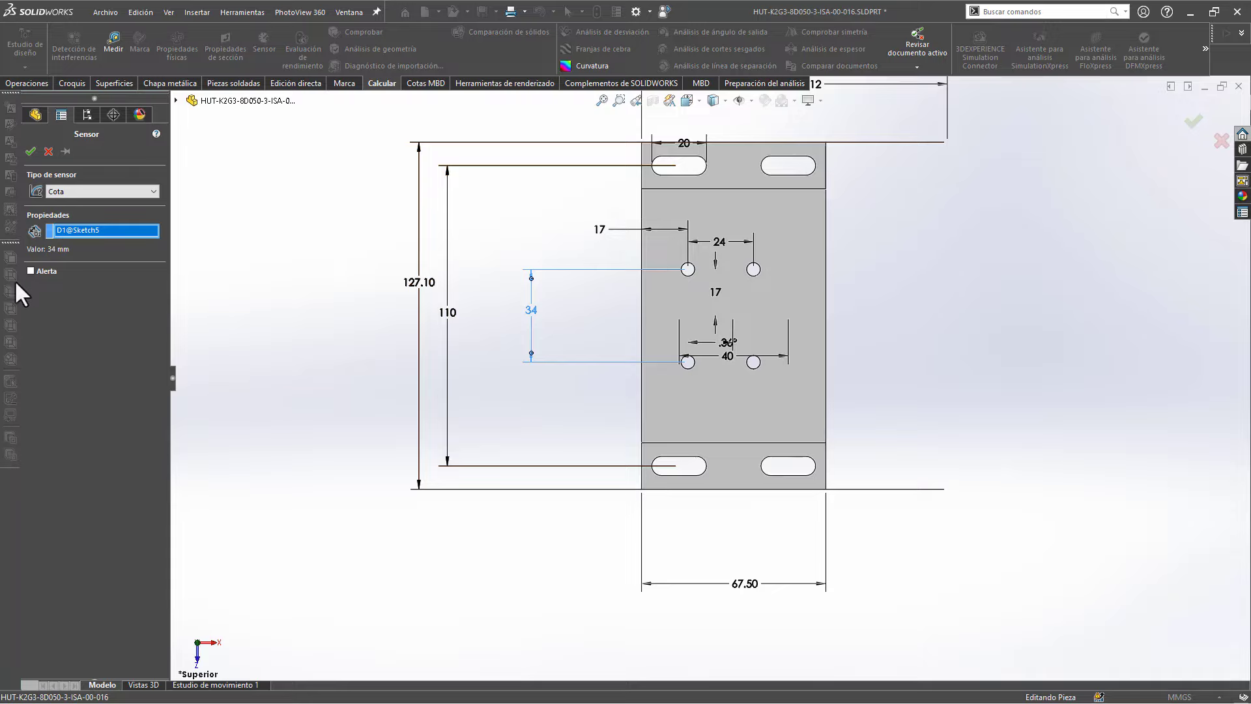
Turn on the sensor alert with value 34 and condition 'está entre'.
click(30, 270)
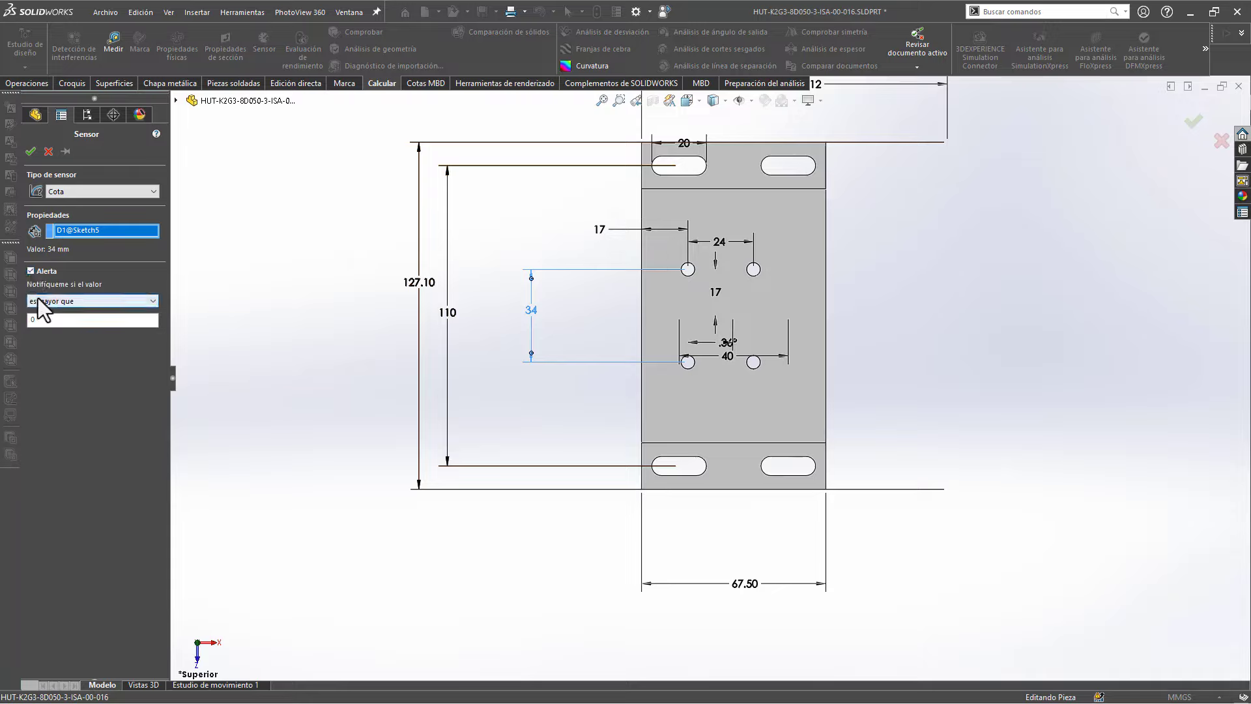
double_click(55, 319)
text(34)
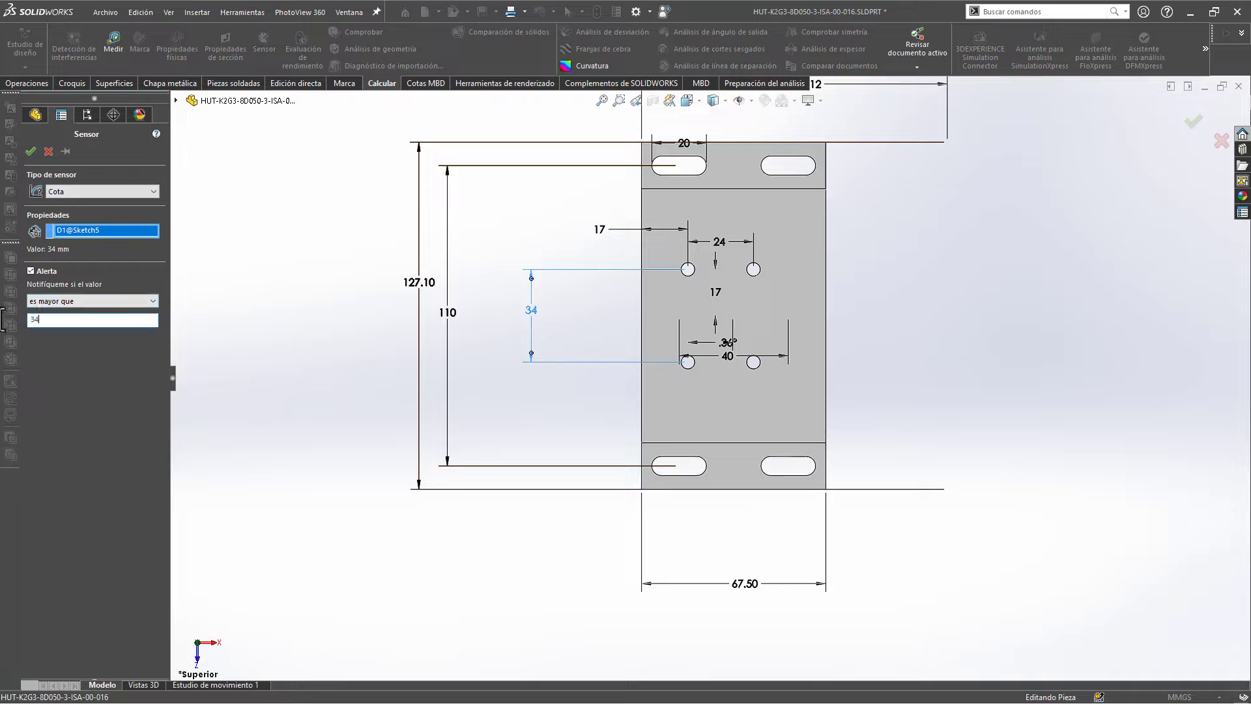
click(111, 304)
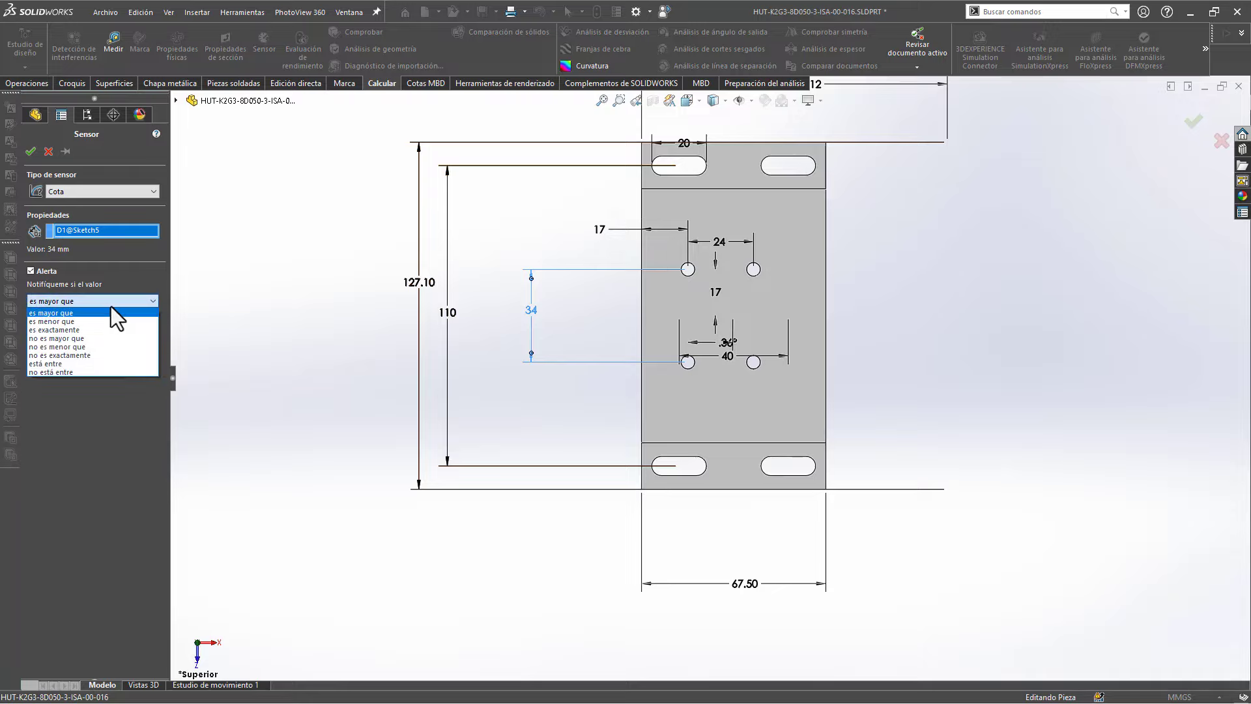
click(60, 365)
Enter the alert range limits 34.1 and 33.9.
double_click(39, 320)
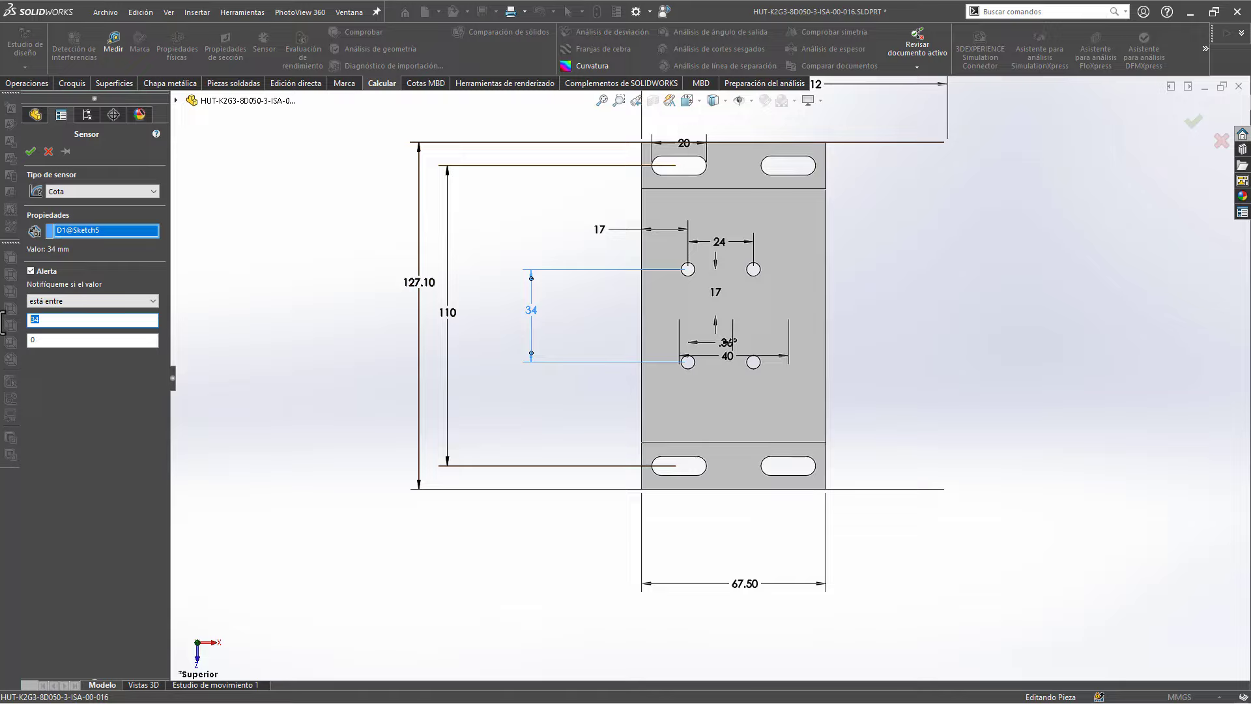
text(3)
text(.5)
double_click(33, 322)
click(43, 323)
text(1)
key(Tab)
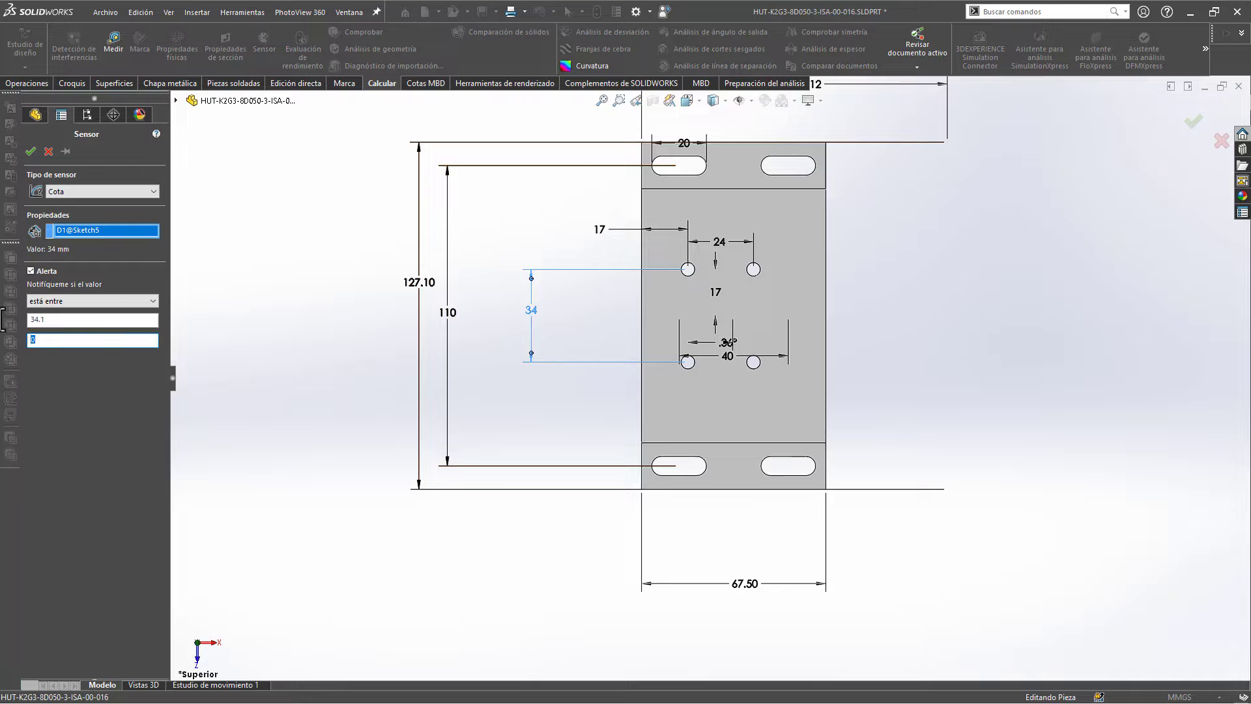
text(33.9)
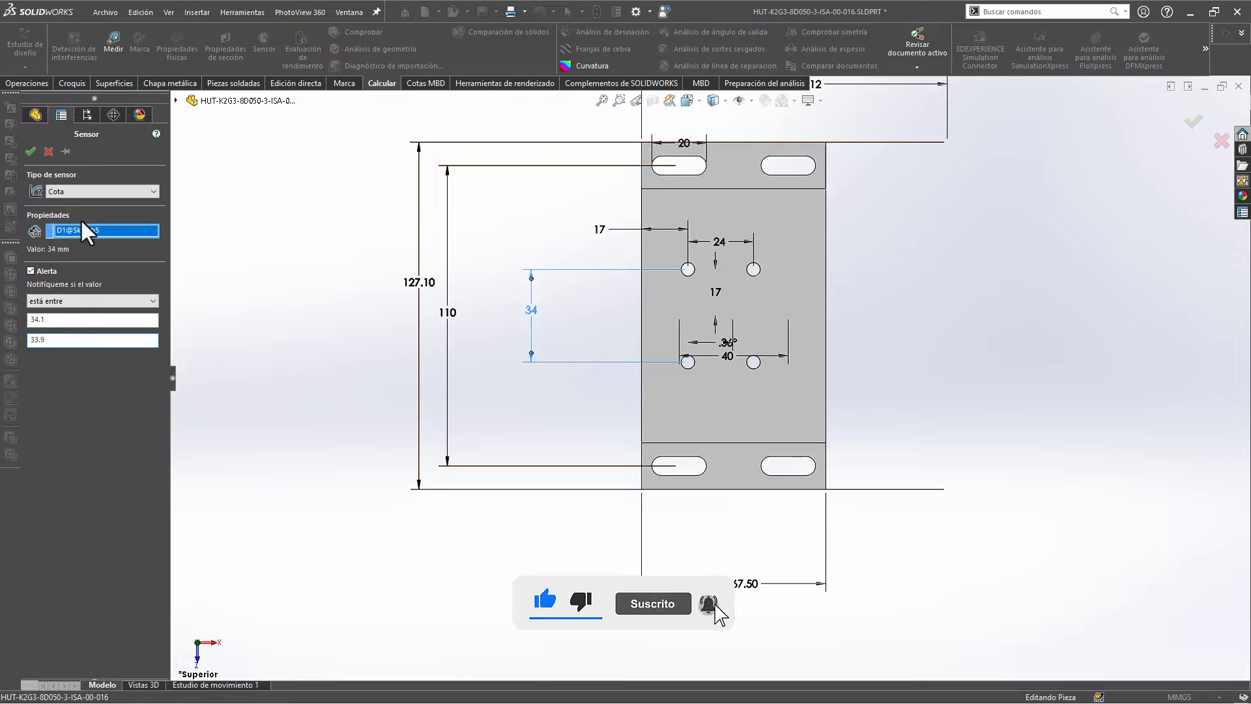
Create the Cota1 dimension sensor and inspect the plate's tapped holes from the top view.
click(30, 151)
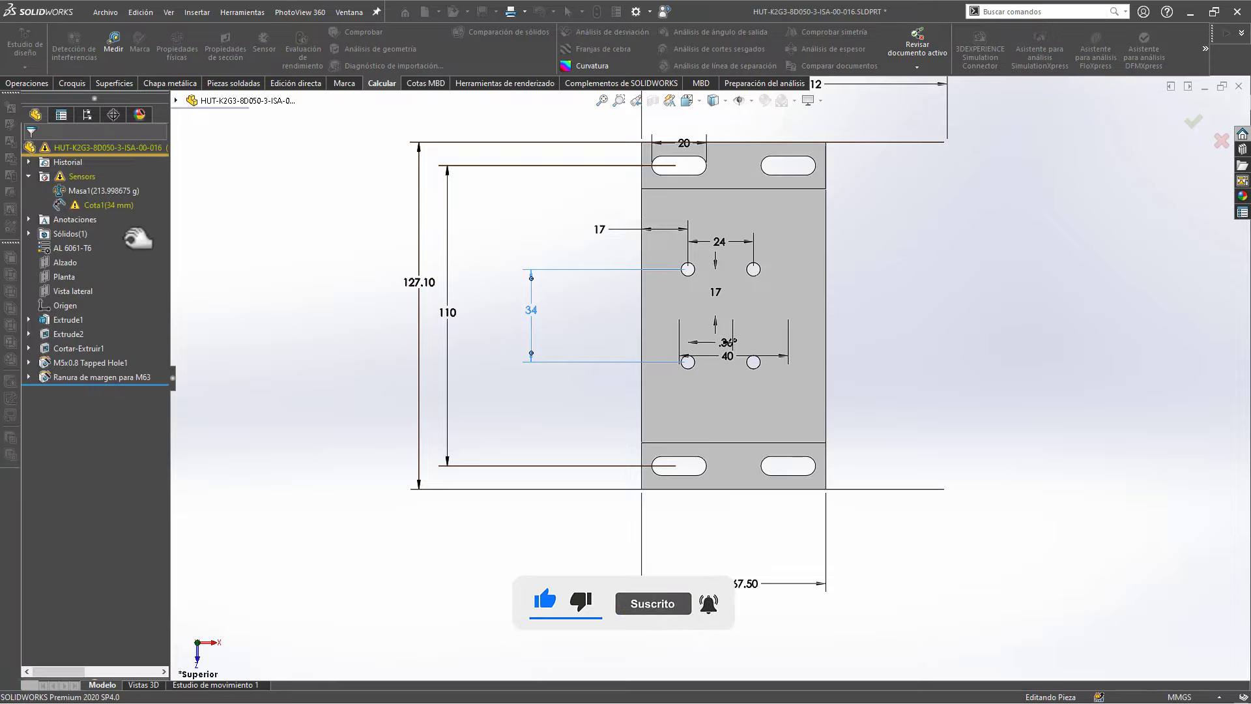
scroll(791, 319, down, 3)
scroll(790, 320, down, 3)
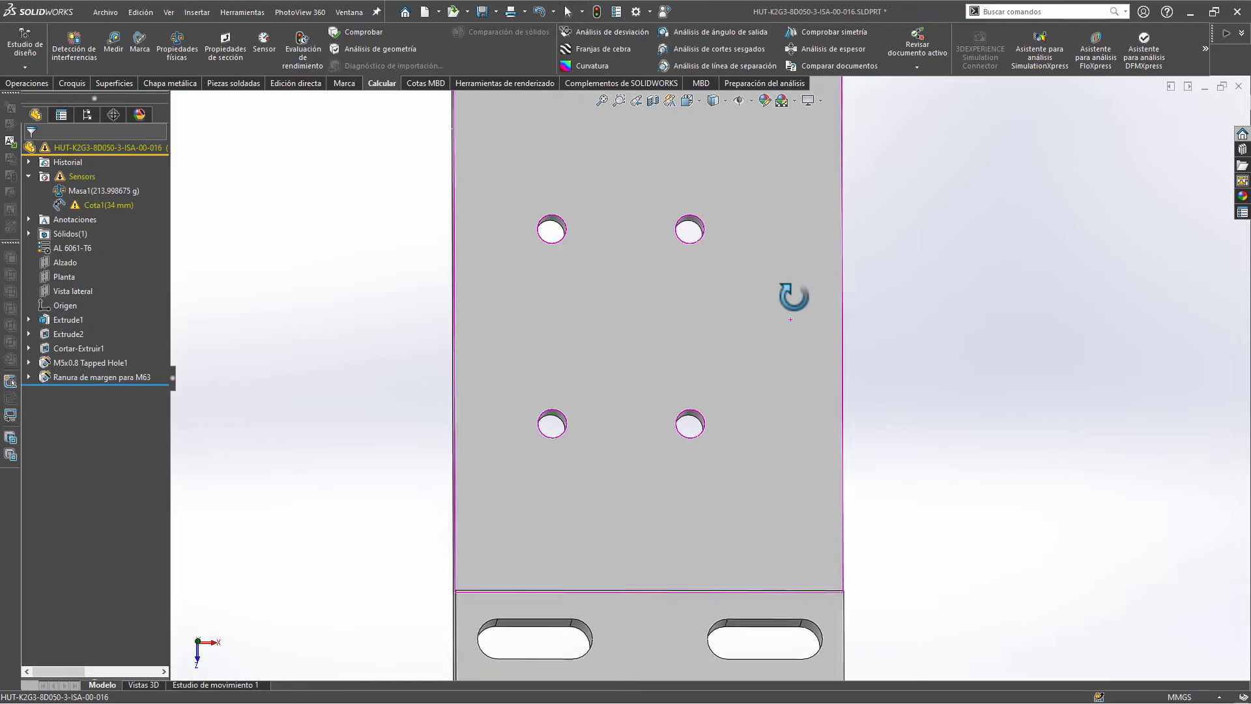
middle_drag(791, 318, 817, 290)
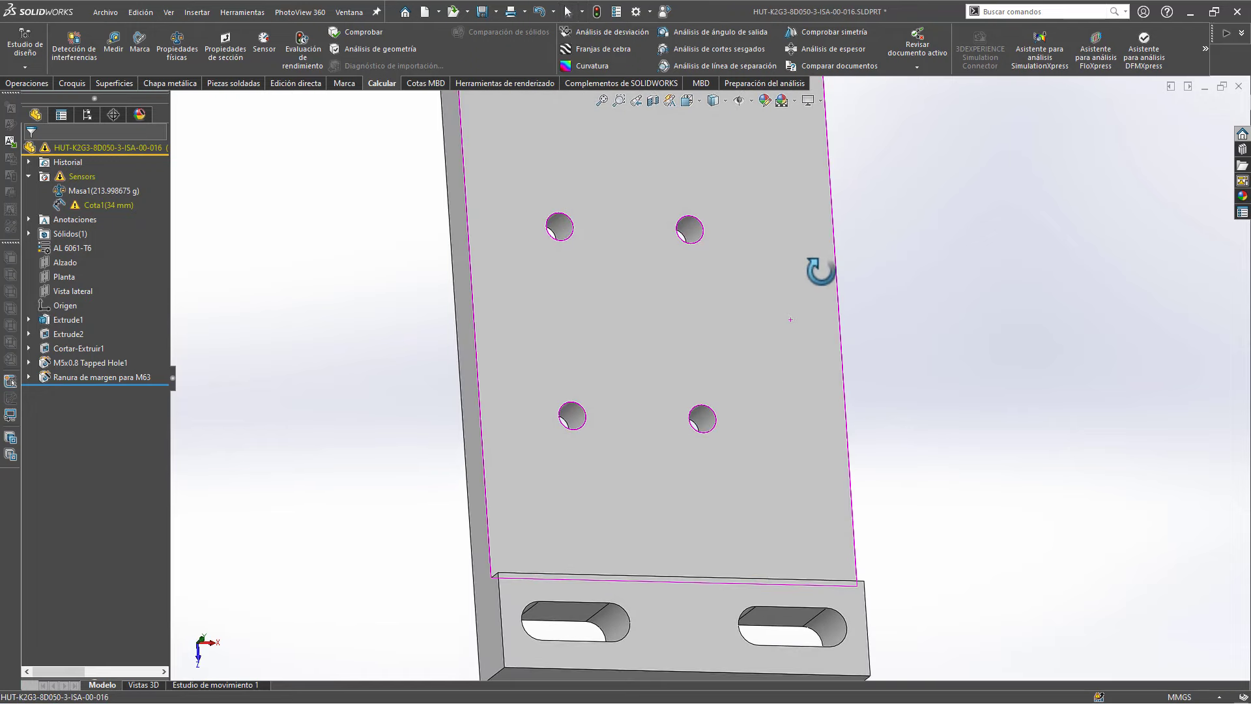
click(567, 225)
key(ctrl+5)
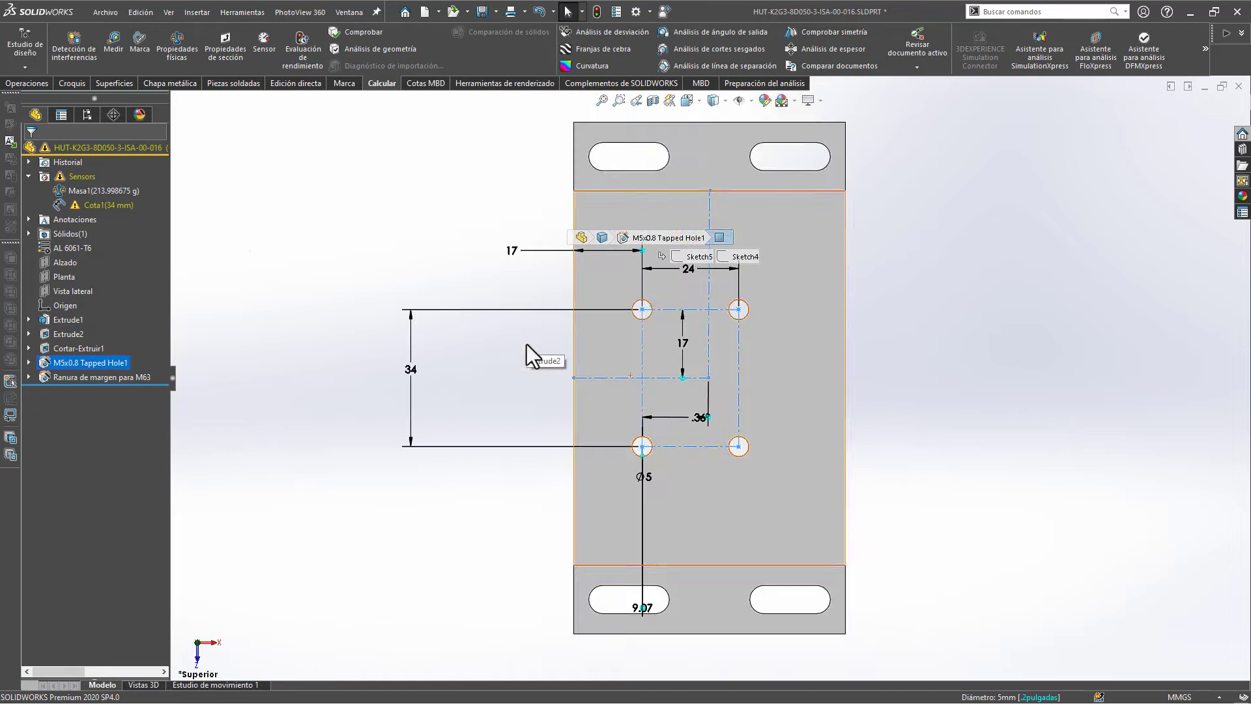
Edit Cota1, trimming its alert limits to exactly 34.1 and 33.9.
right_click(116, 204)
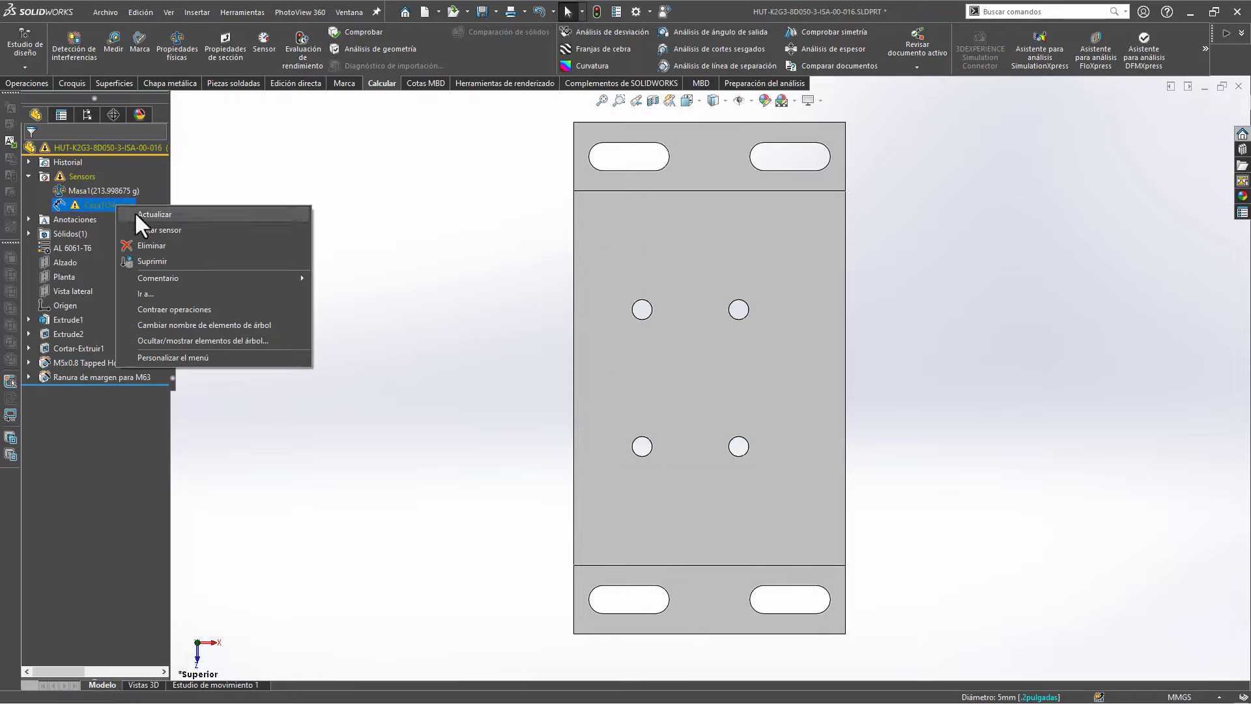
click(145, 228)
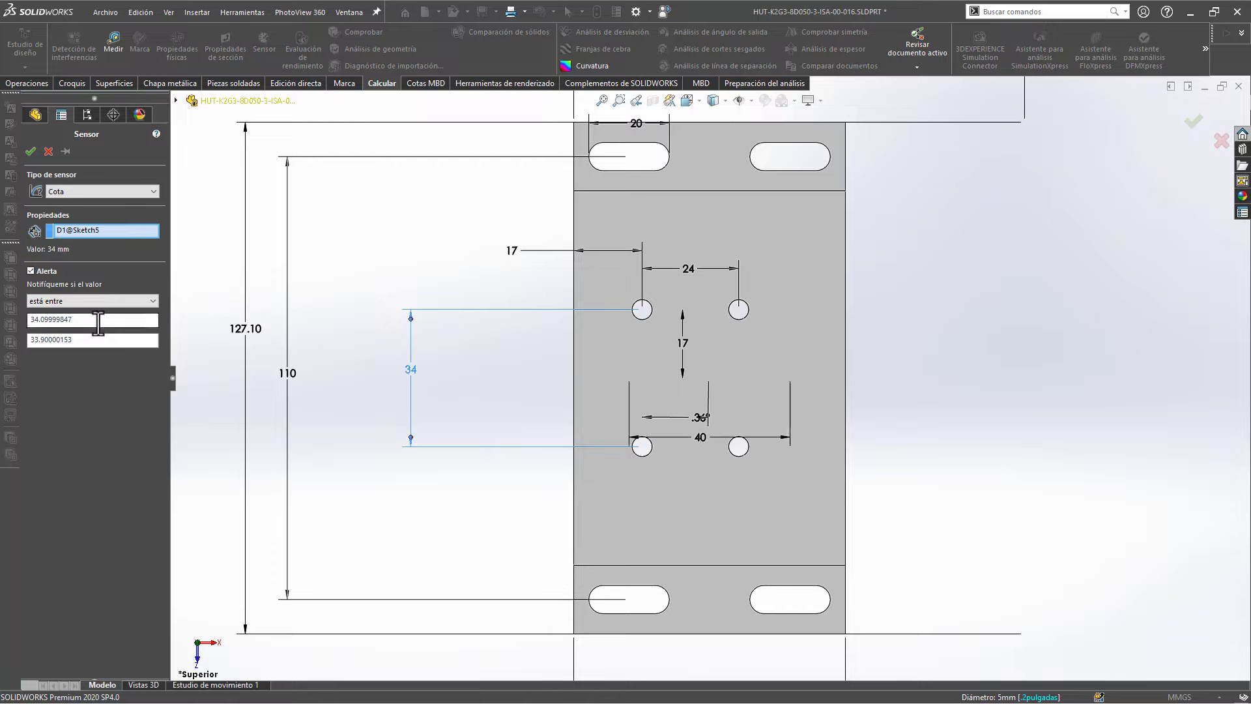
drag(98, 320, 40, 320)
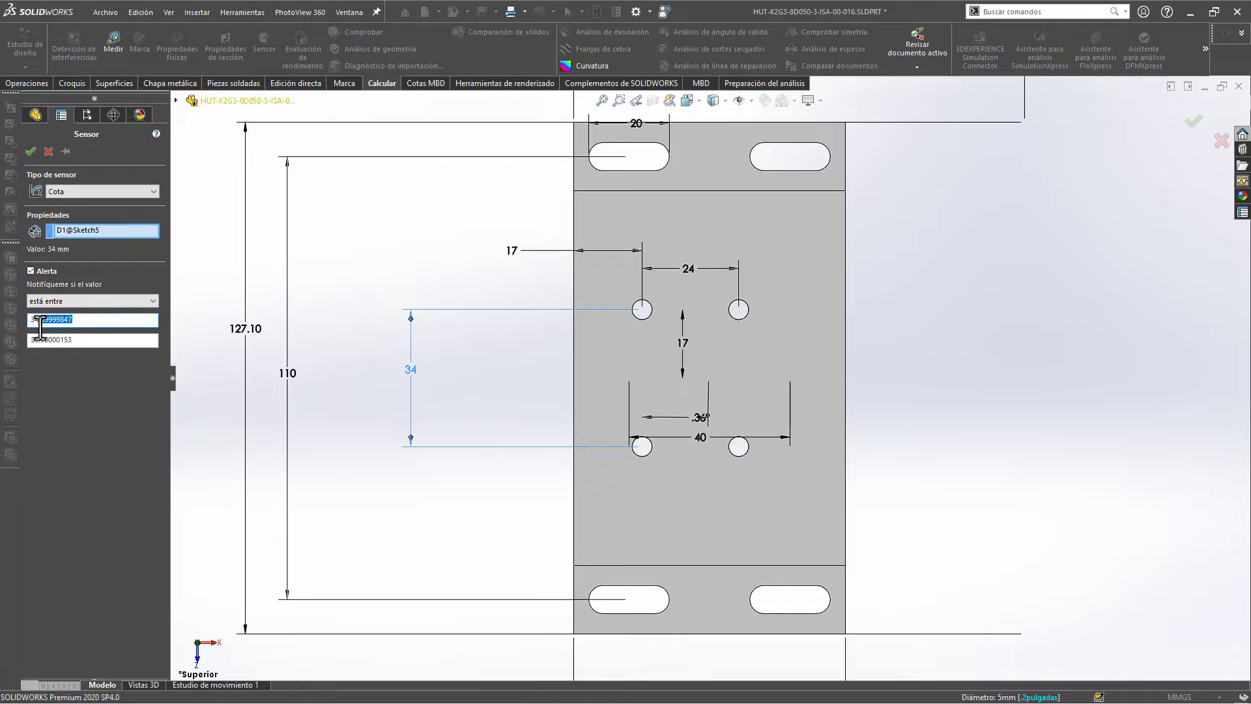
text(1)
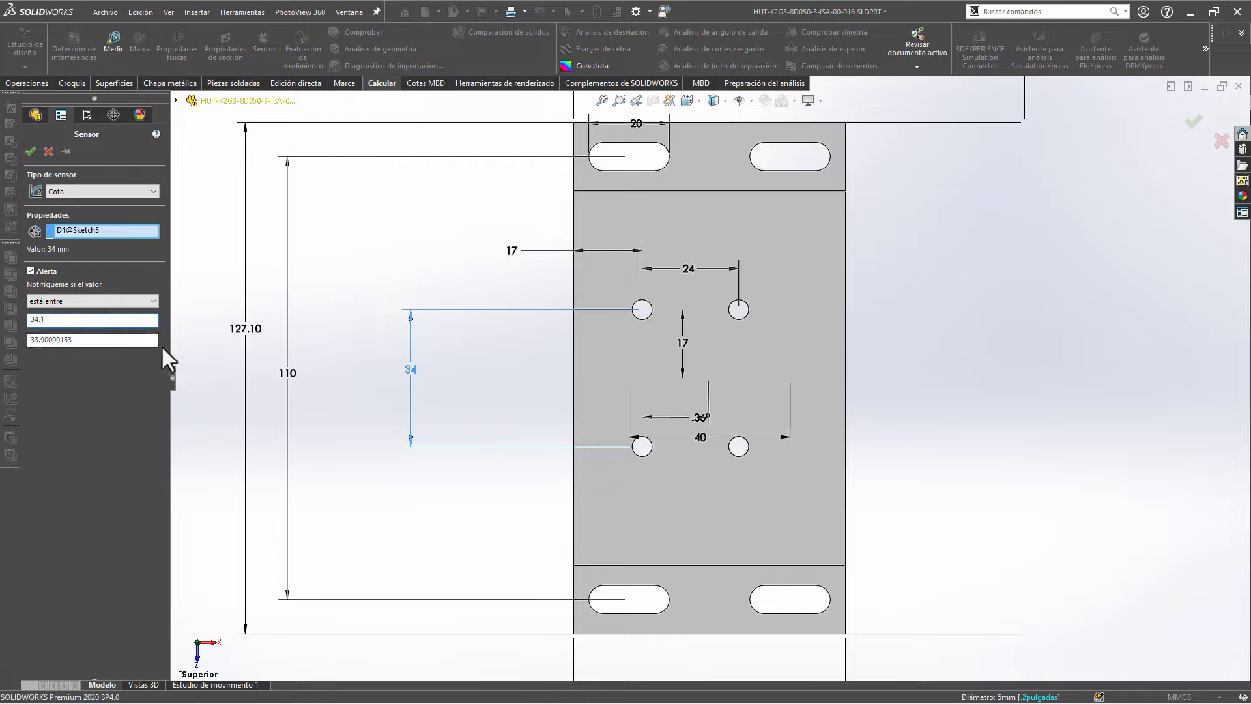
drag(78, 340, 43, 353)
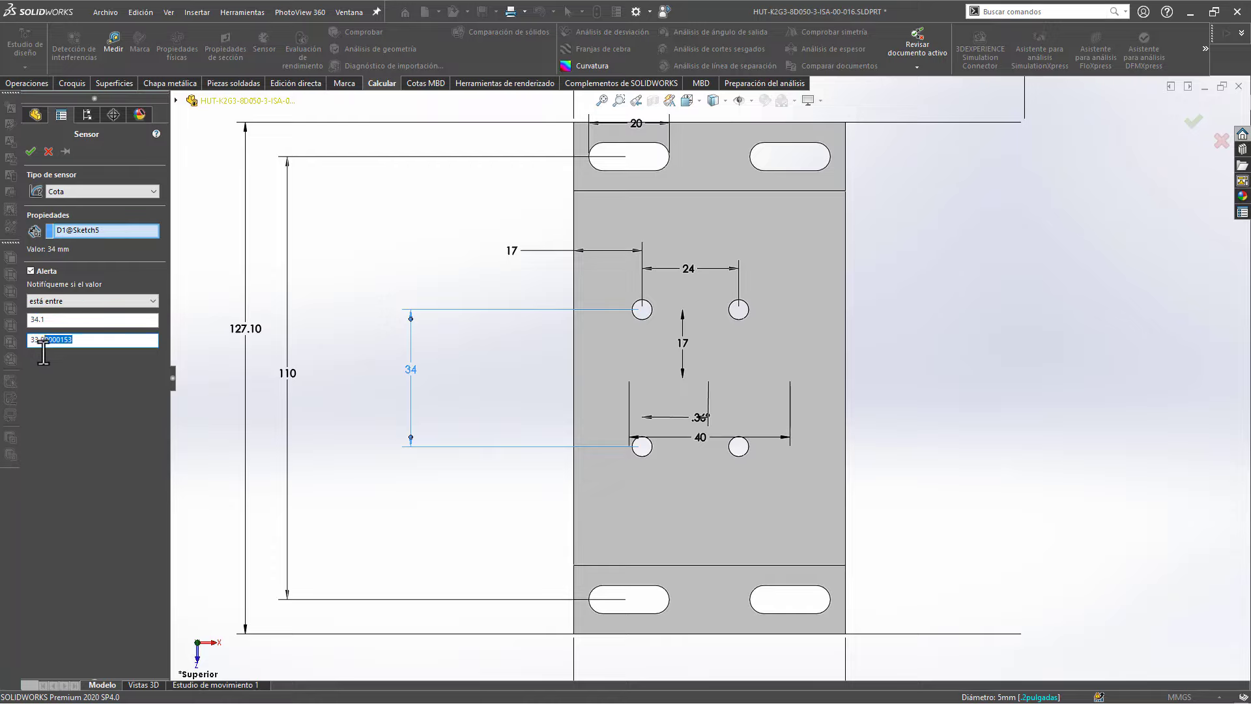
text(9)
click(57, 318)
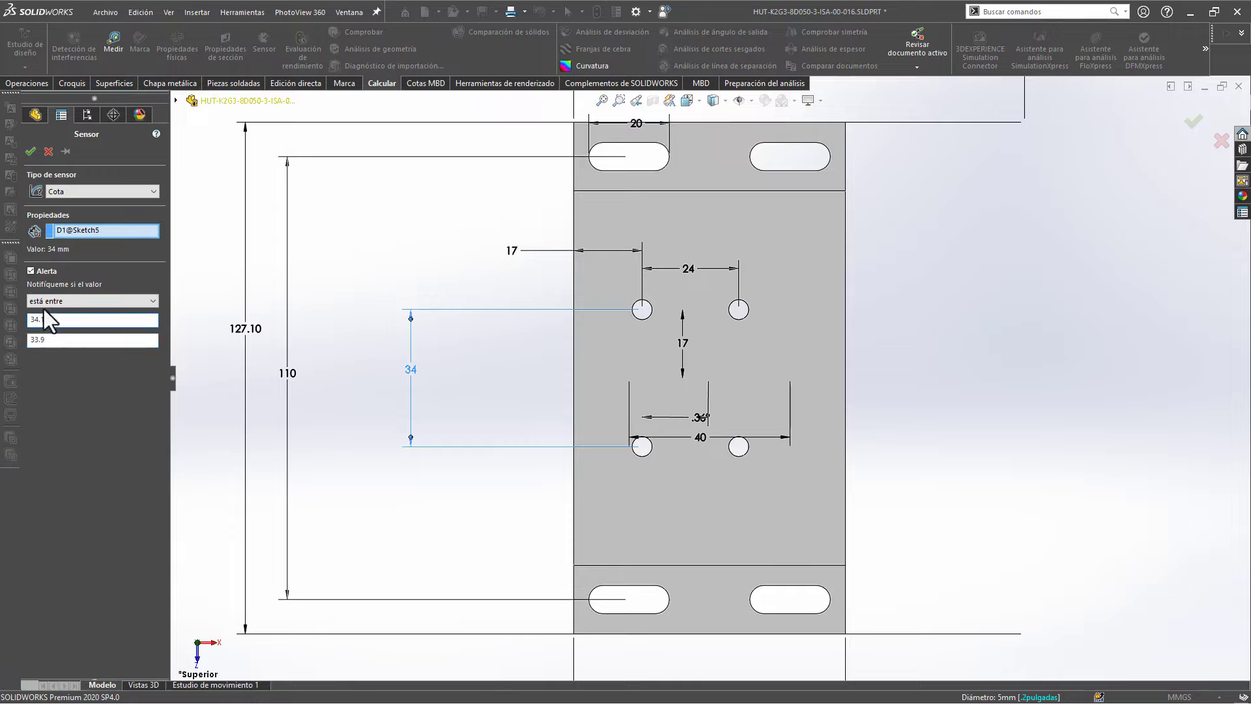
text(0)
click(29, 158)
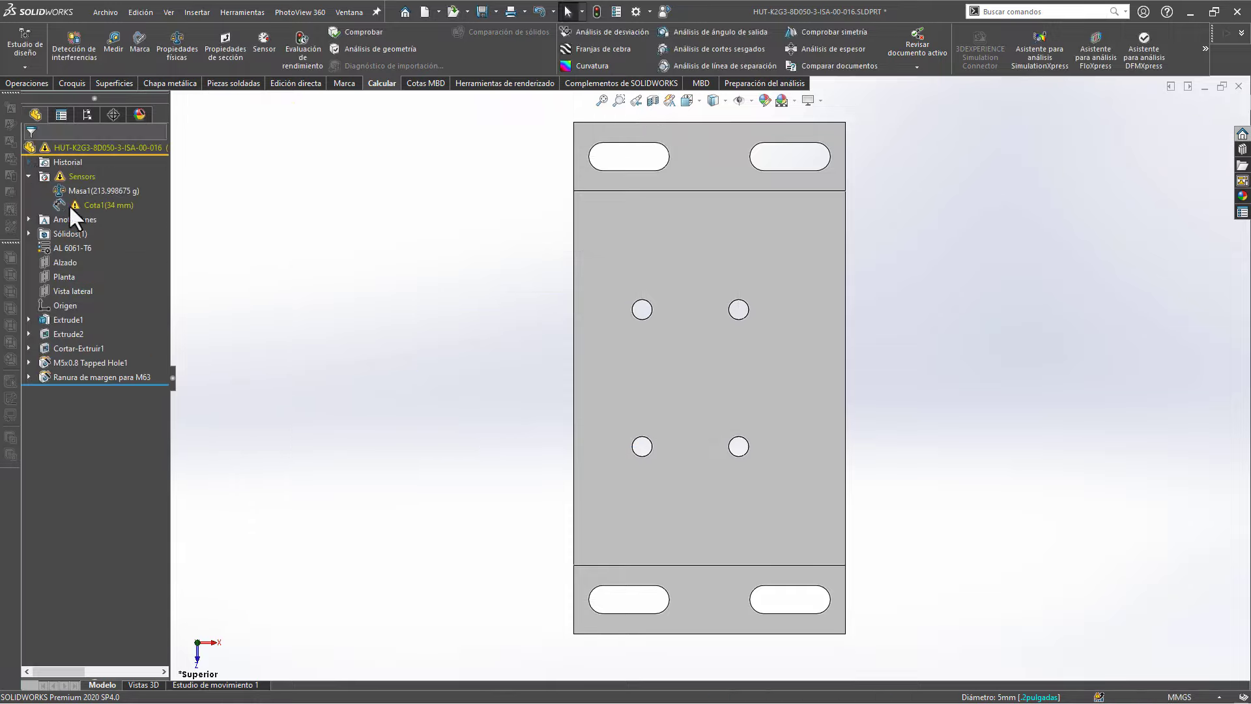
Update the Cota1 sensor and tilt the plate into a 3D view.
right_click(104, 203)
click(127, 217)
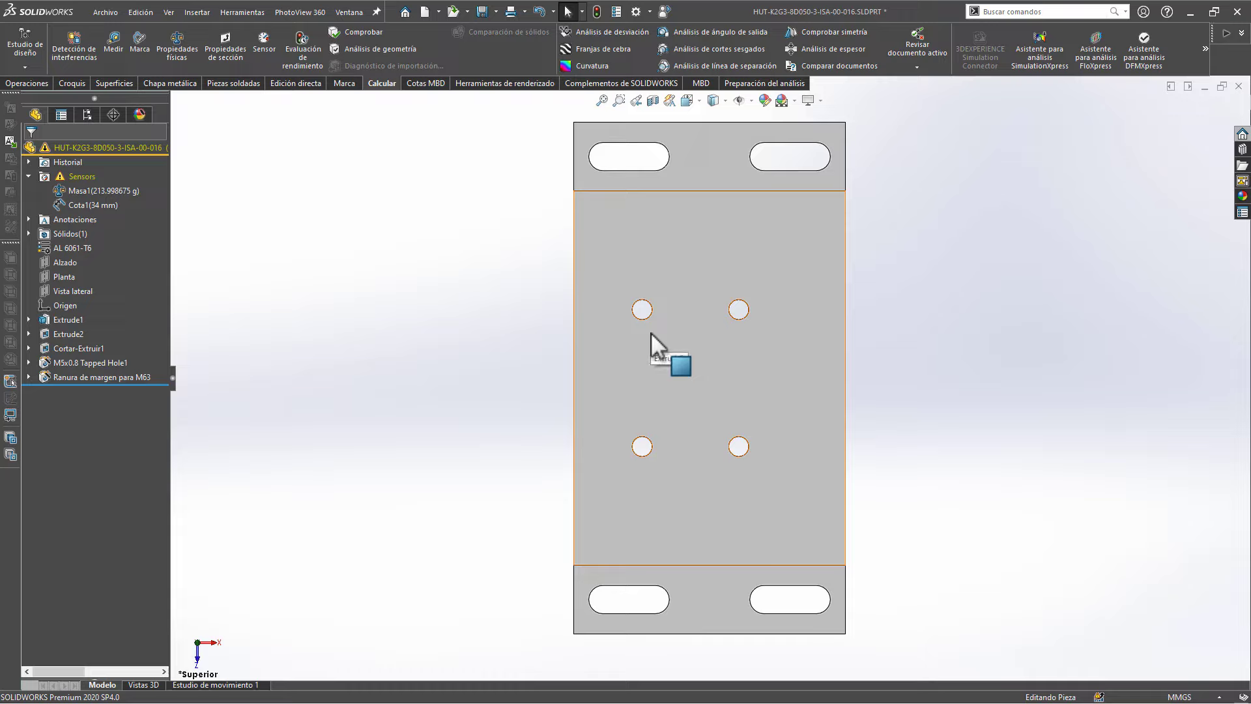
mouse_move(651, 334)
middle_down()
mouse_move(648, 391)
mouse_move(686, 250)
middle_up()
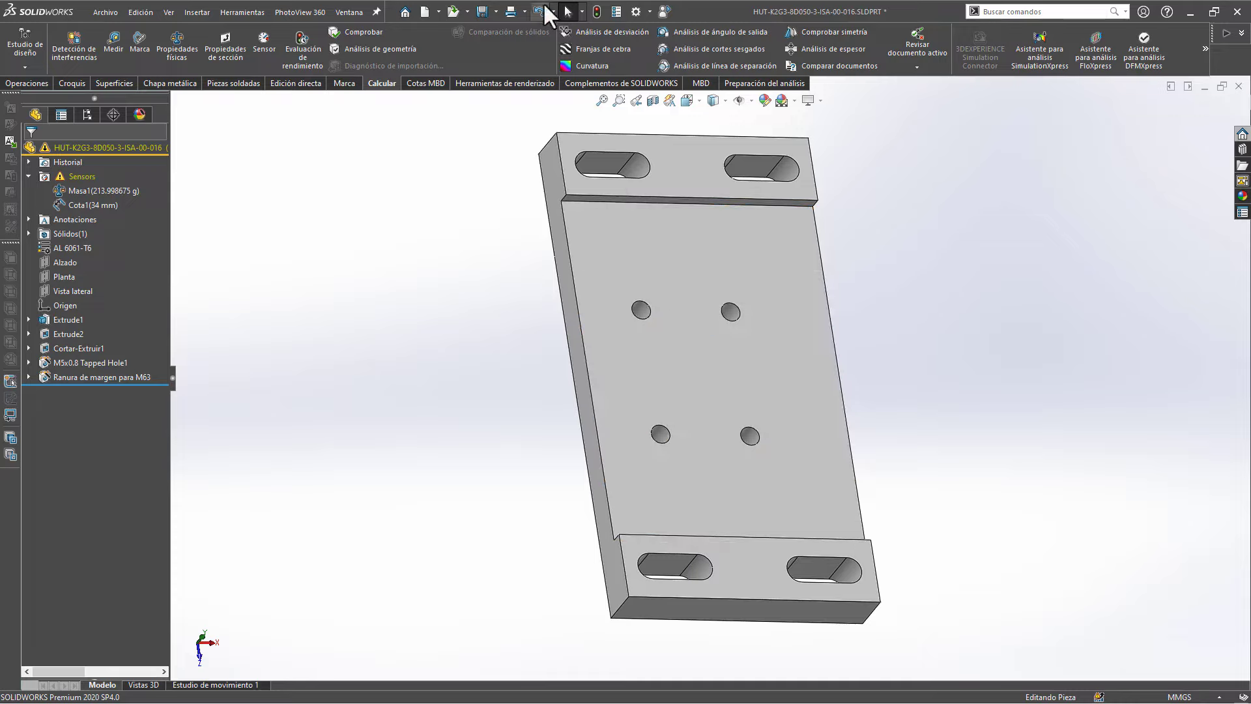
Rebuild the part and change the tapped-hole spacing from 34 to 34.2 mm.
click(593, 10)
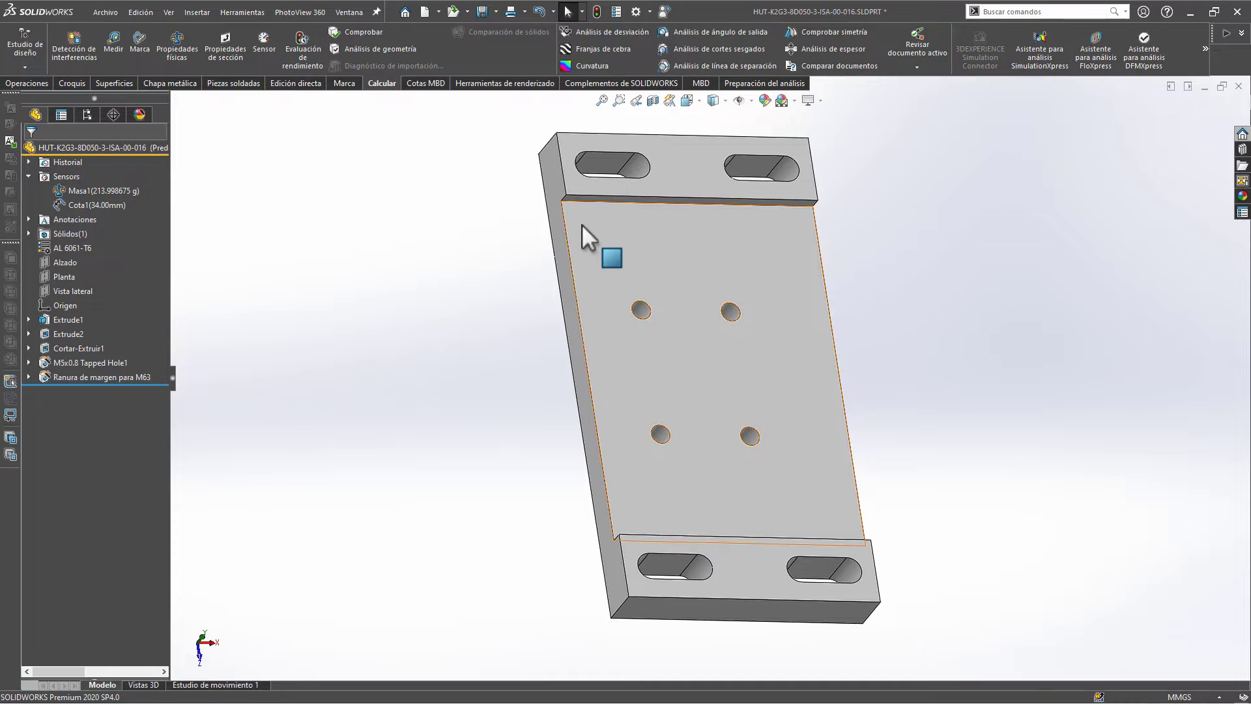
click(638, 310)
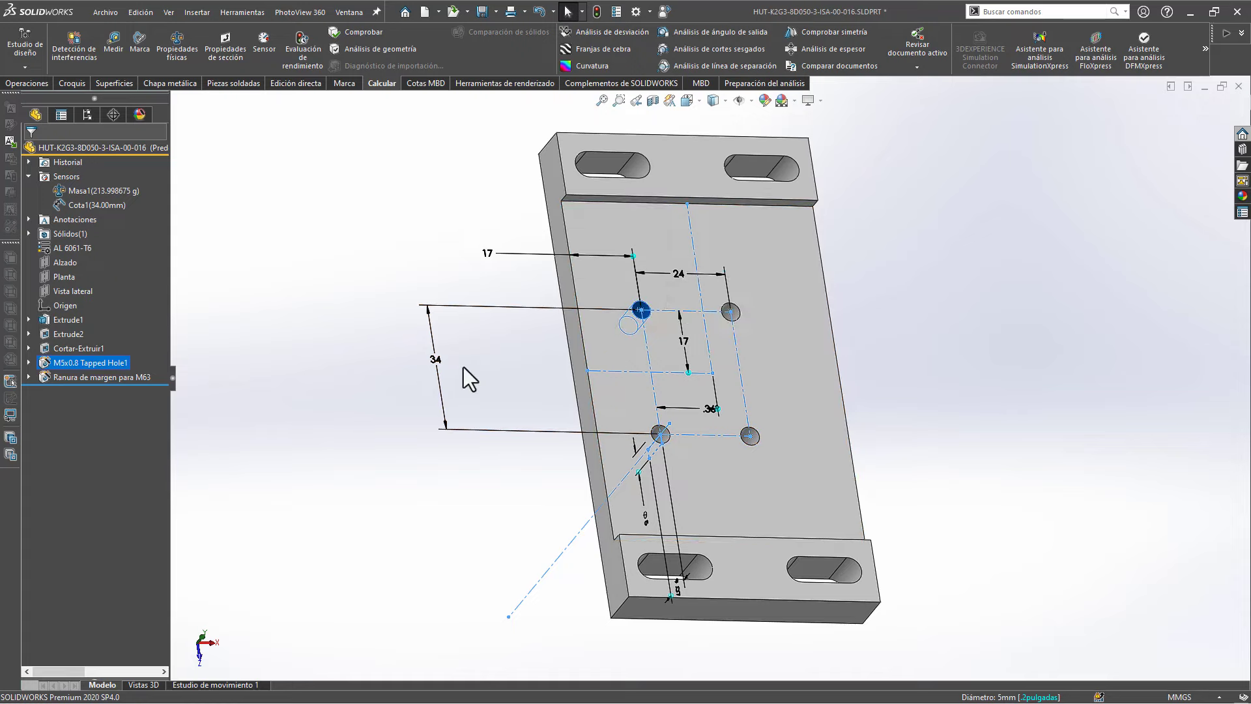
double_click(433, 361)
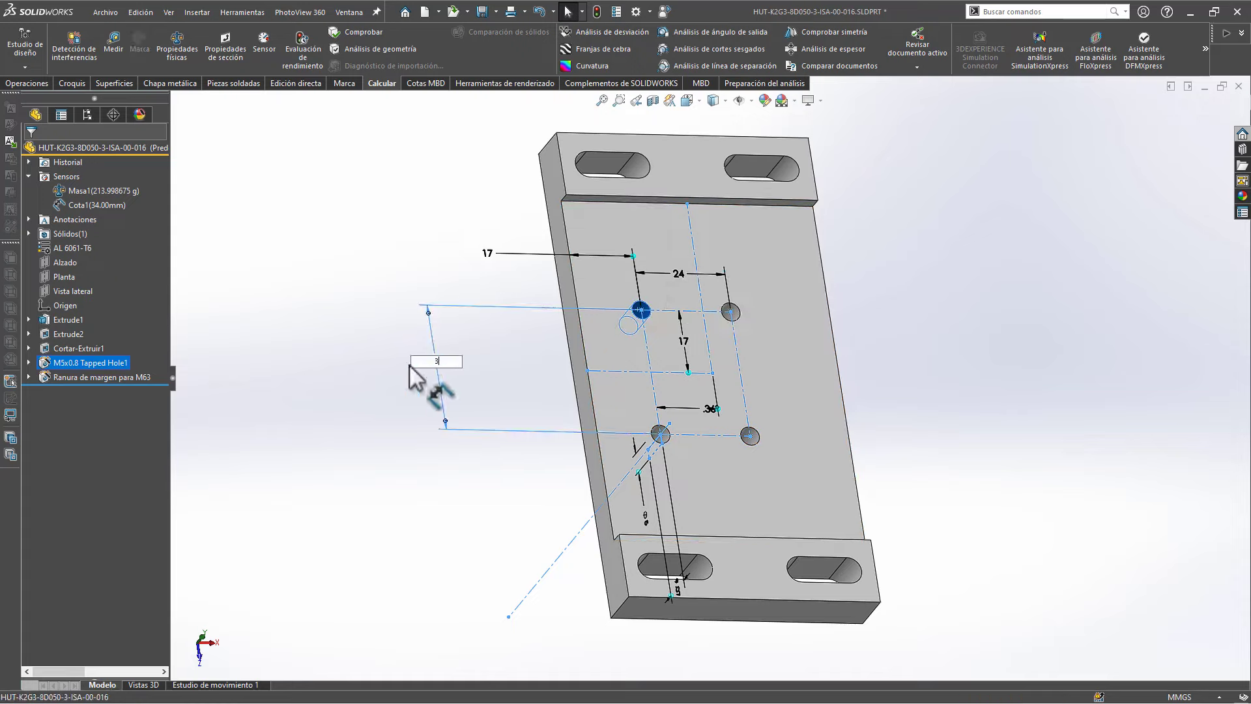
text(34.2)
key(Return)
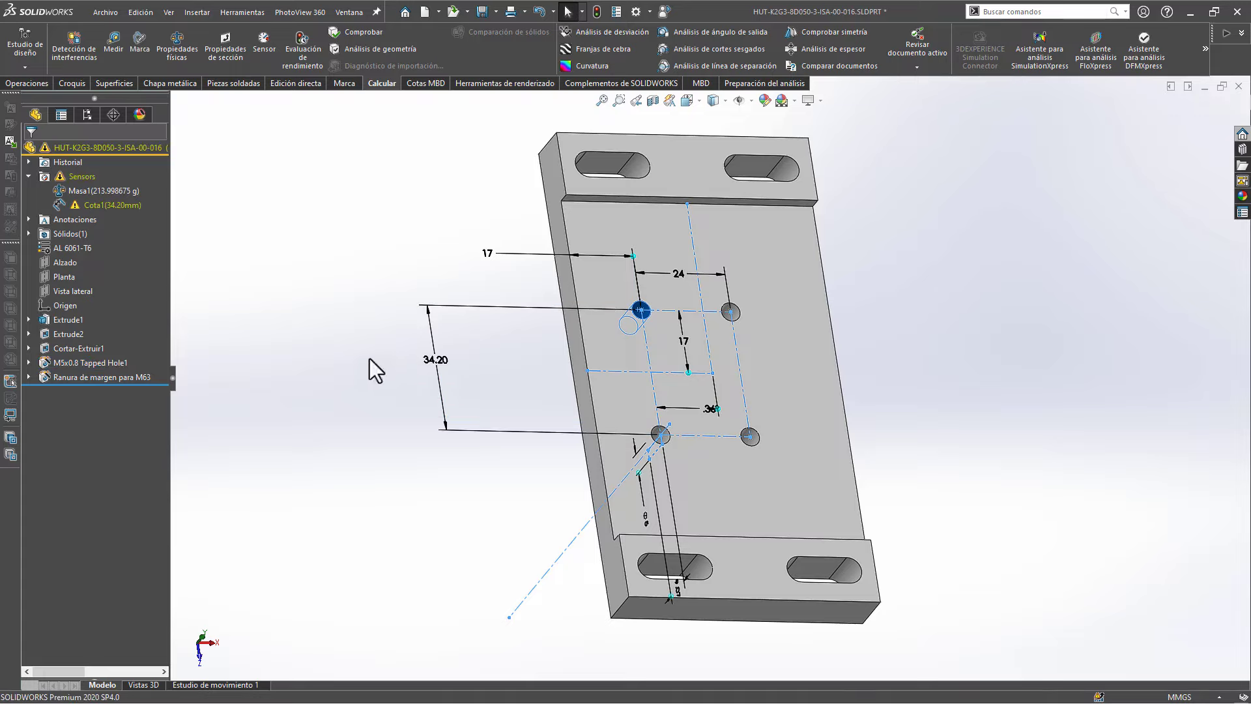
click(369, 359)
mouse_move(105, 205)
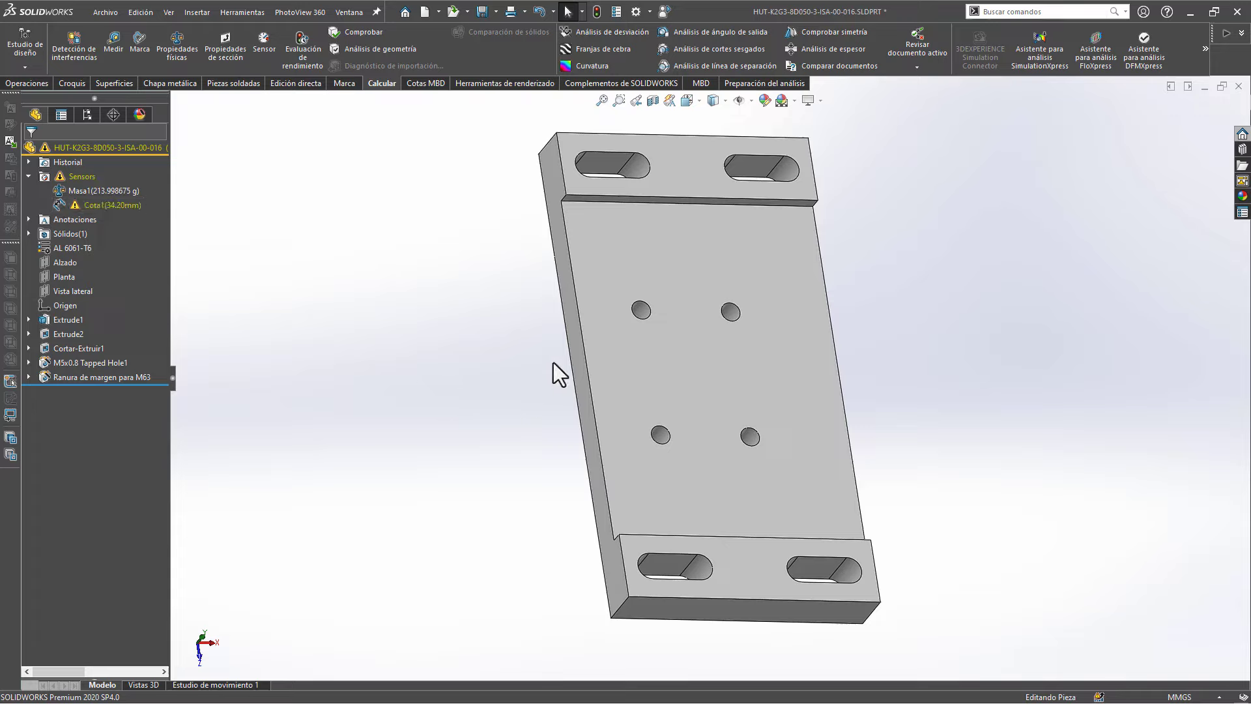
Change the hole spacing from 34.2 to 33.89 mm and view the plate isometrically.
scroll(566, 358, down, 1)
double_click(650, 323)
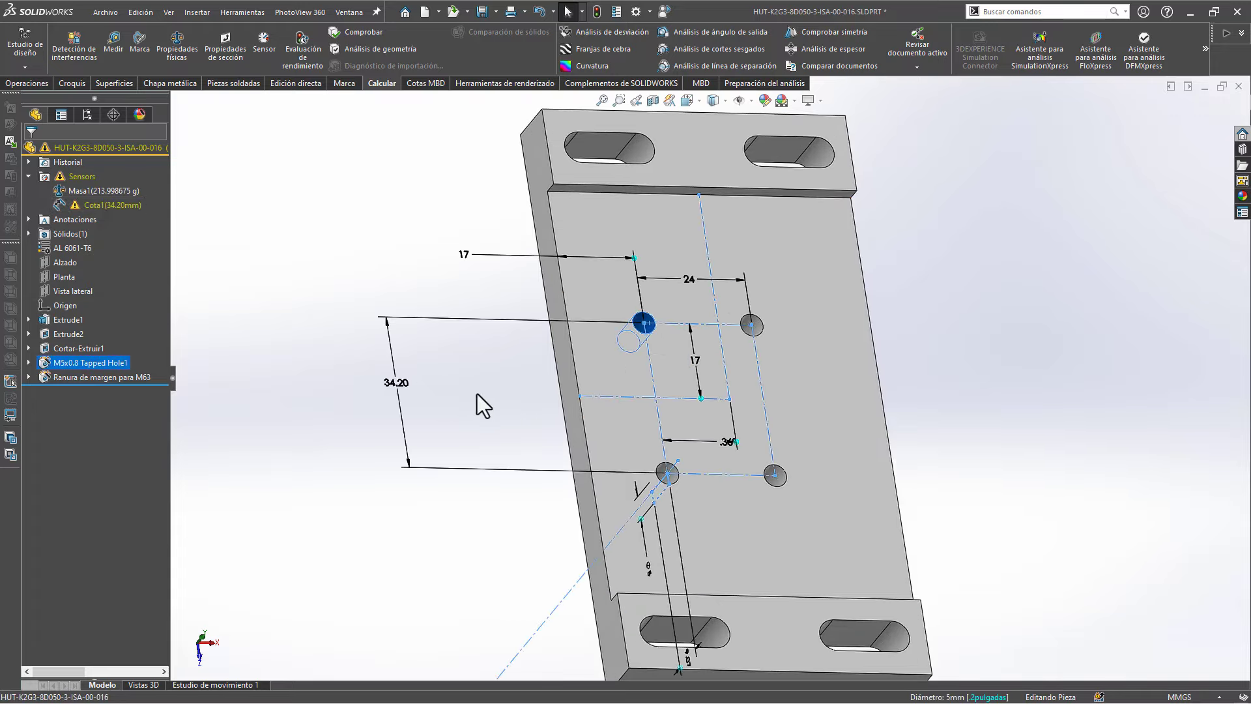
double_click(404, 386)
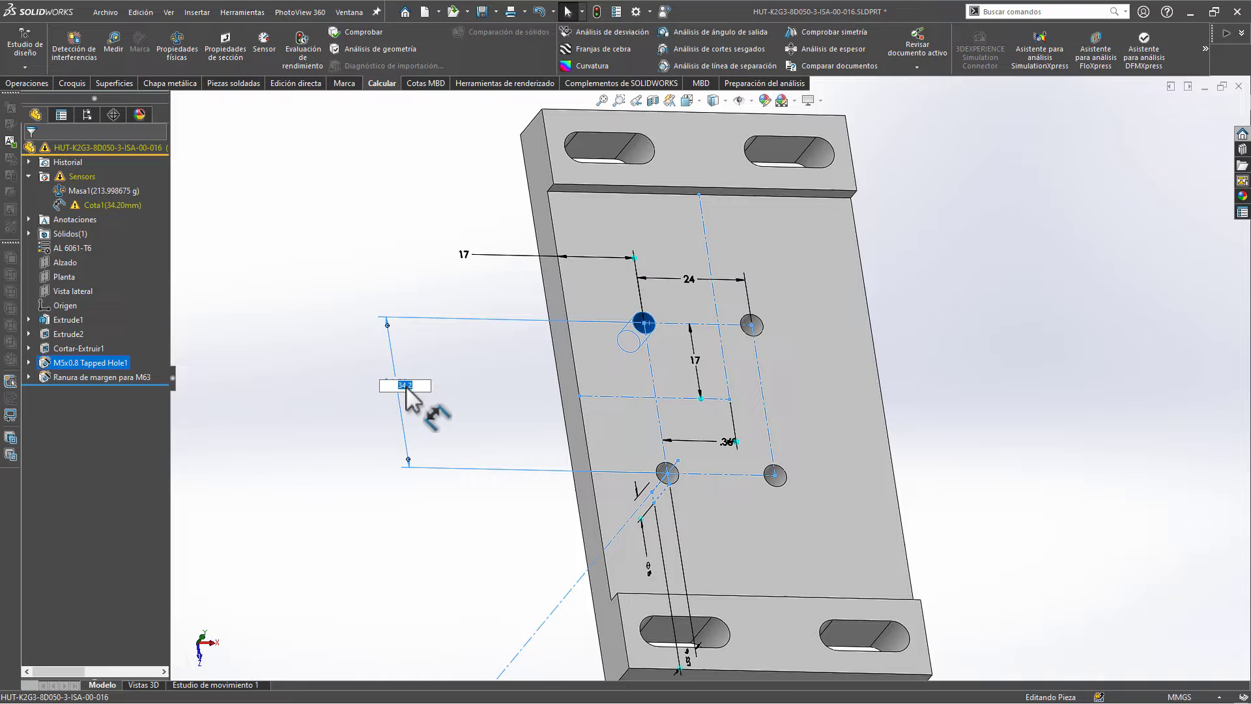
text(33)
text(.8)
text(9)
key(Return)
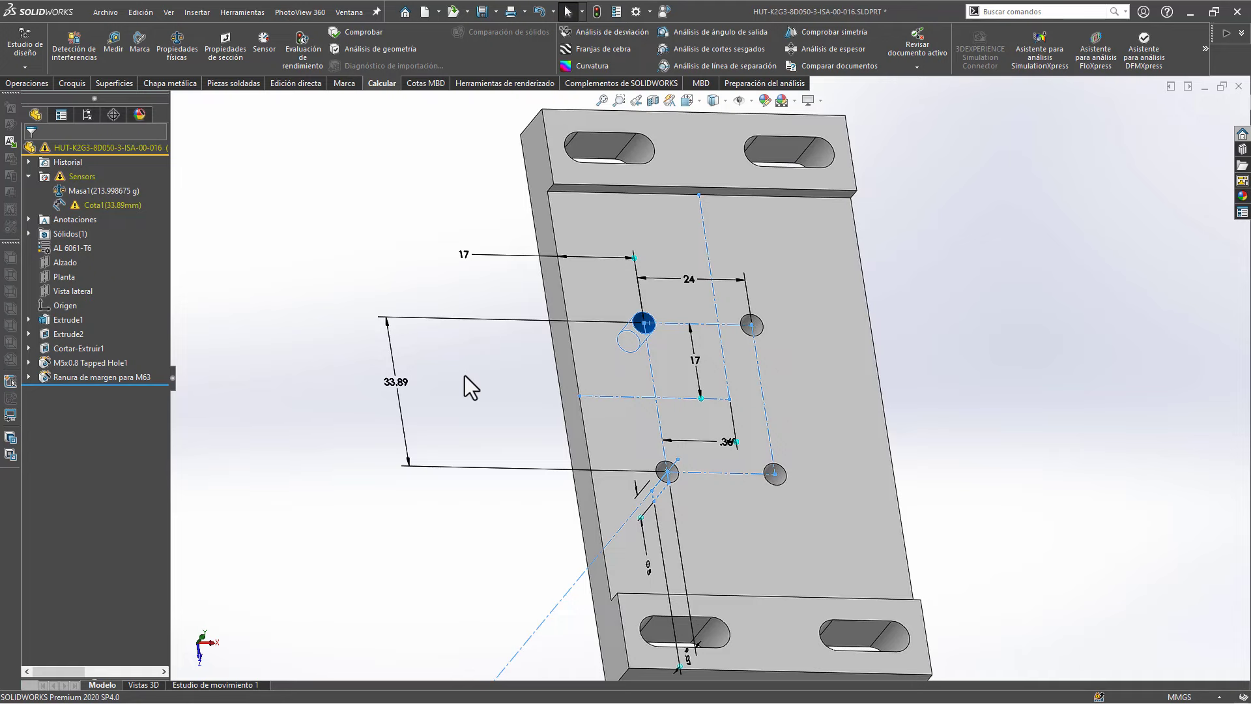
key(ctrl+7)
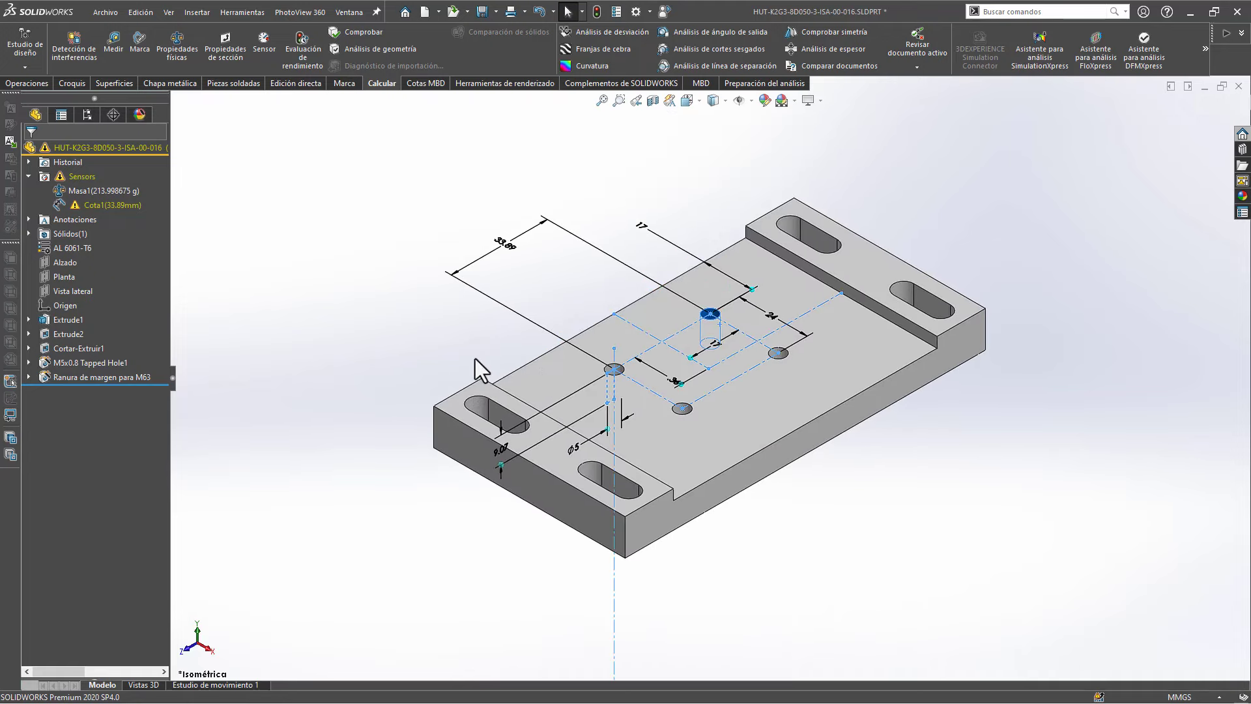
Clear the tapped-hole selection so only the plain plate shows, without sketch dimensions.
click(606, 203)
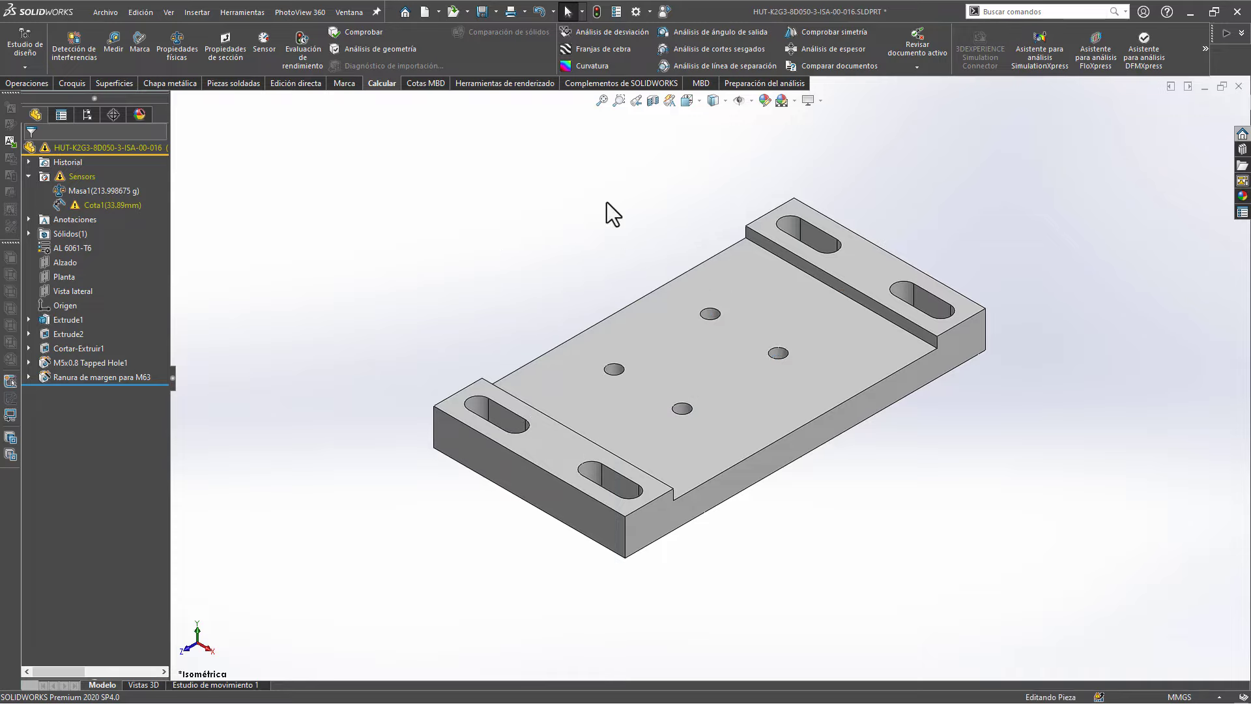